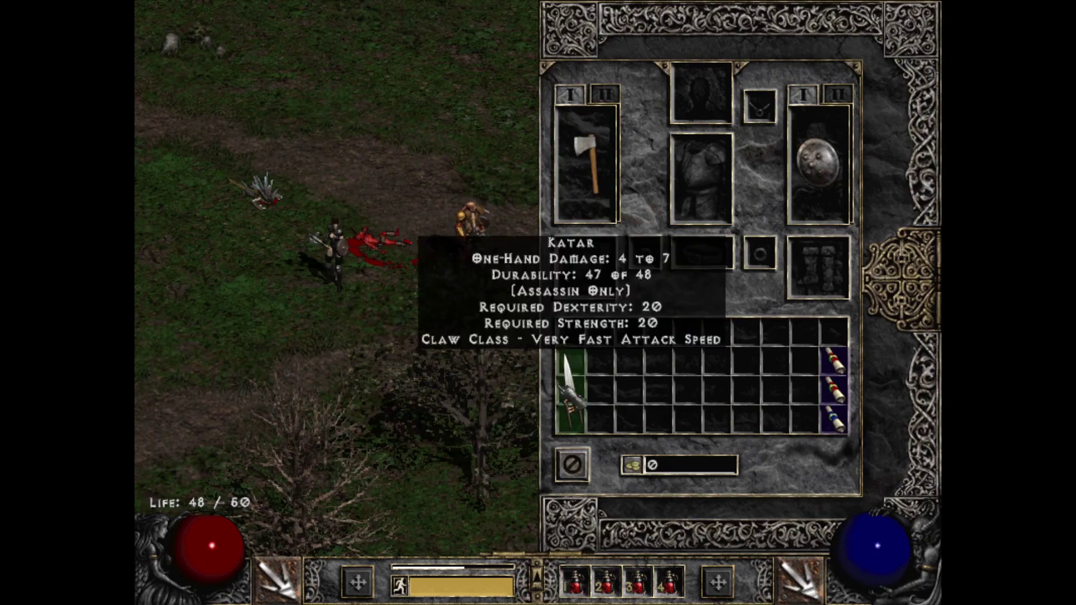
Step: Stow the Katar in the inventory, then fight across the grassy field with the automap shown
left_click(570, 392)
key("i")
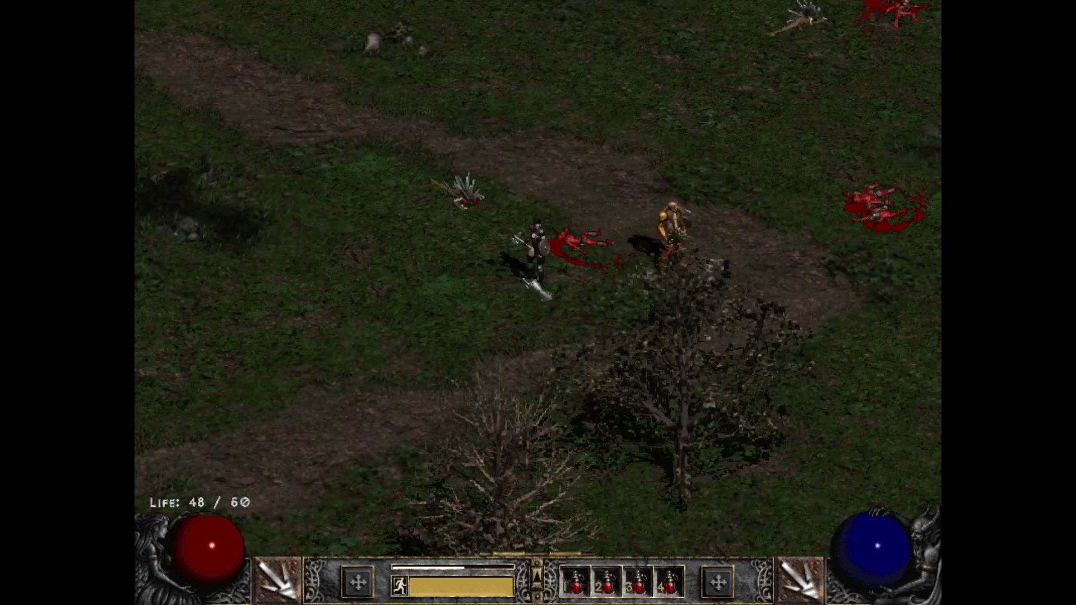
left_click(622, 298)
left_click(362, 334)
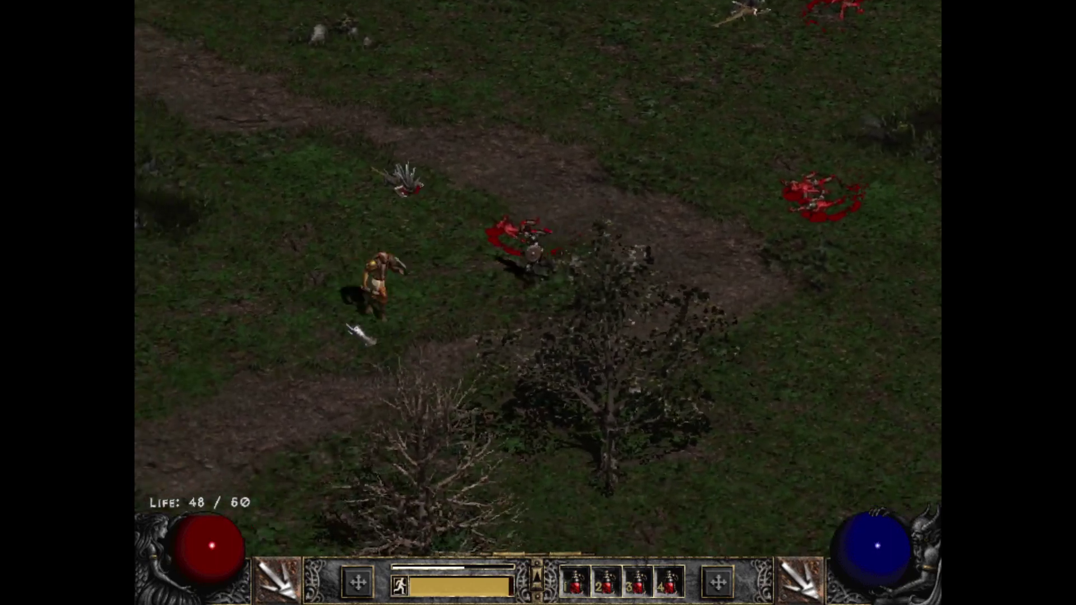
key("Tab")
key("Tab")
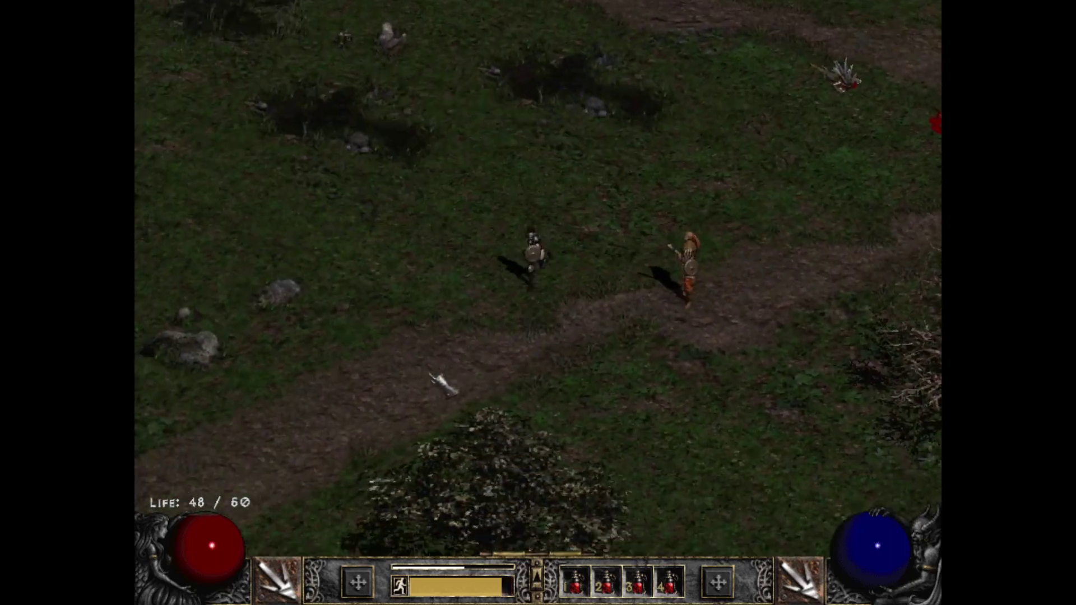
mouse_move(442, 383)
left_mouse_down()
mouse_move(385, 343)
mouse_move(425, 360)
mouse_move(526, 293)
left_mouse_up()
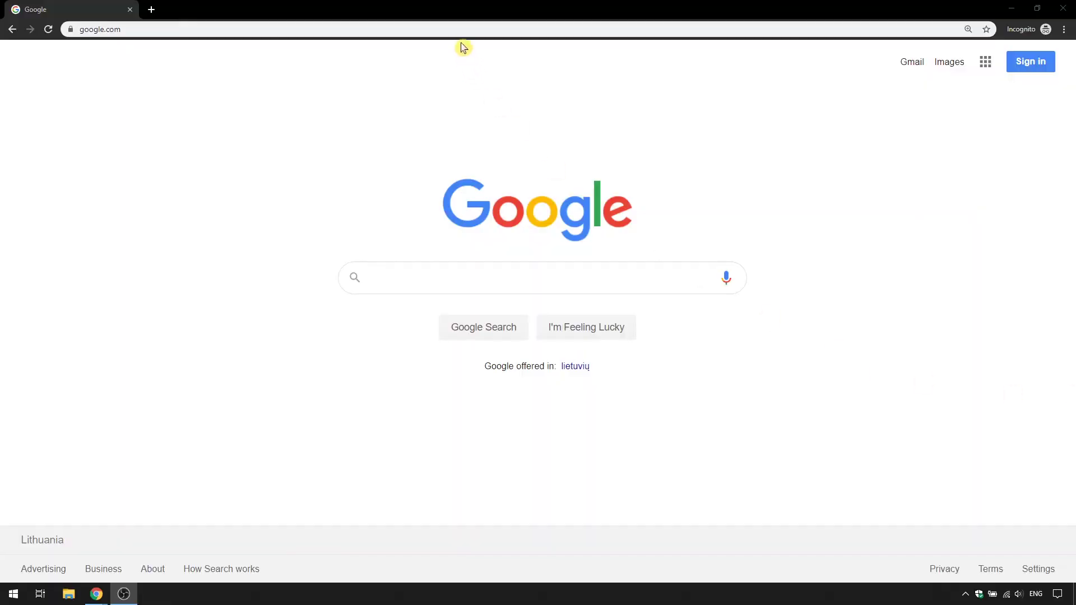
Step: Download hamachi.msi from vpn.net and run it from the download shelf
left_click(461, 31)
type("vpn.net")
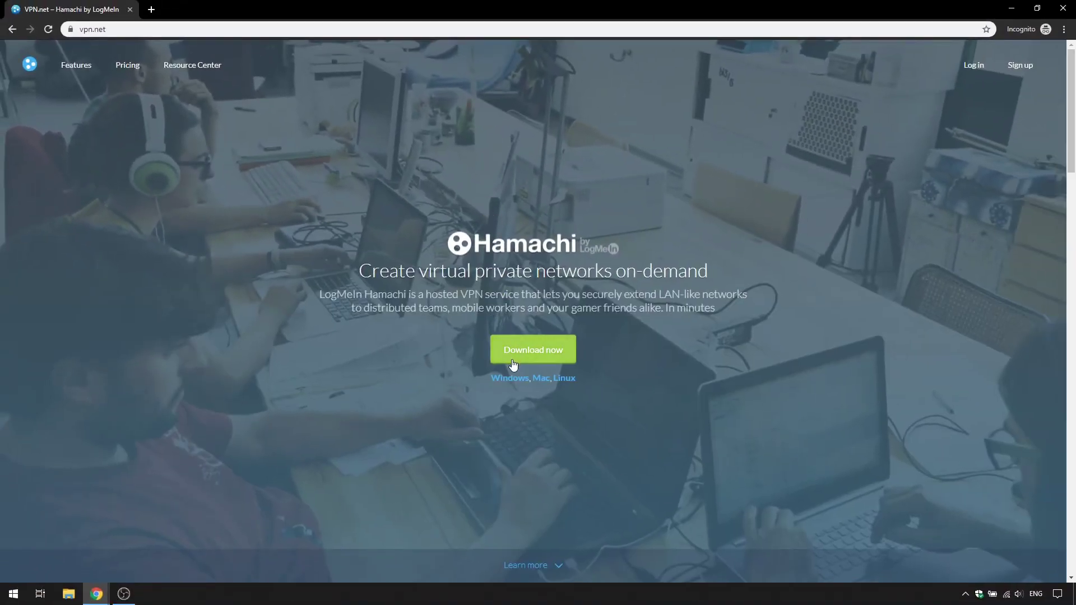
left_click(513, 365)
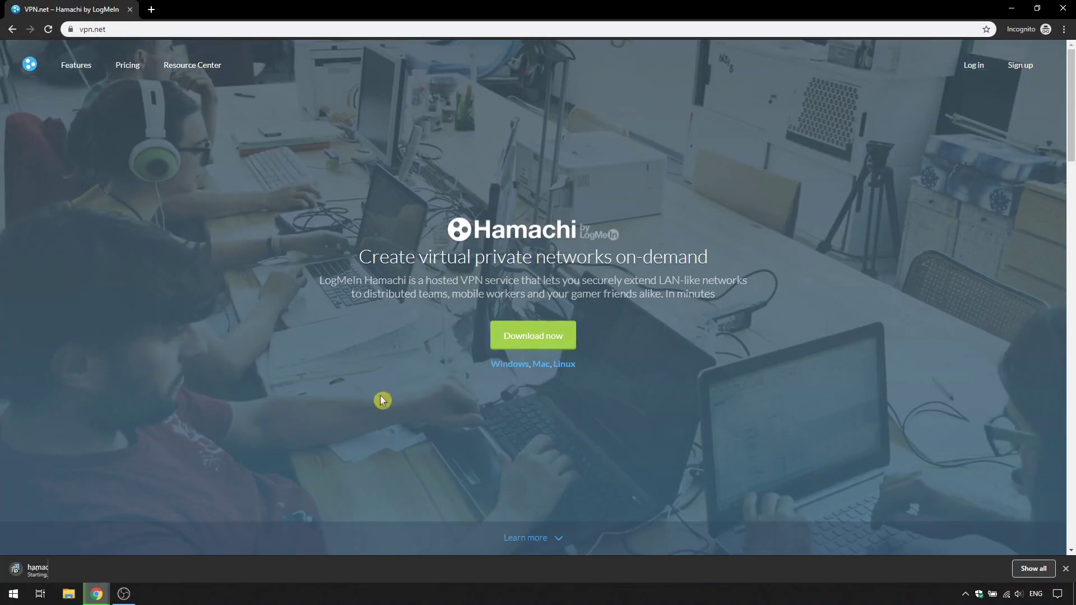
left_click(60, 572)
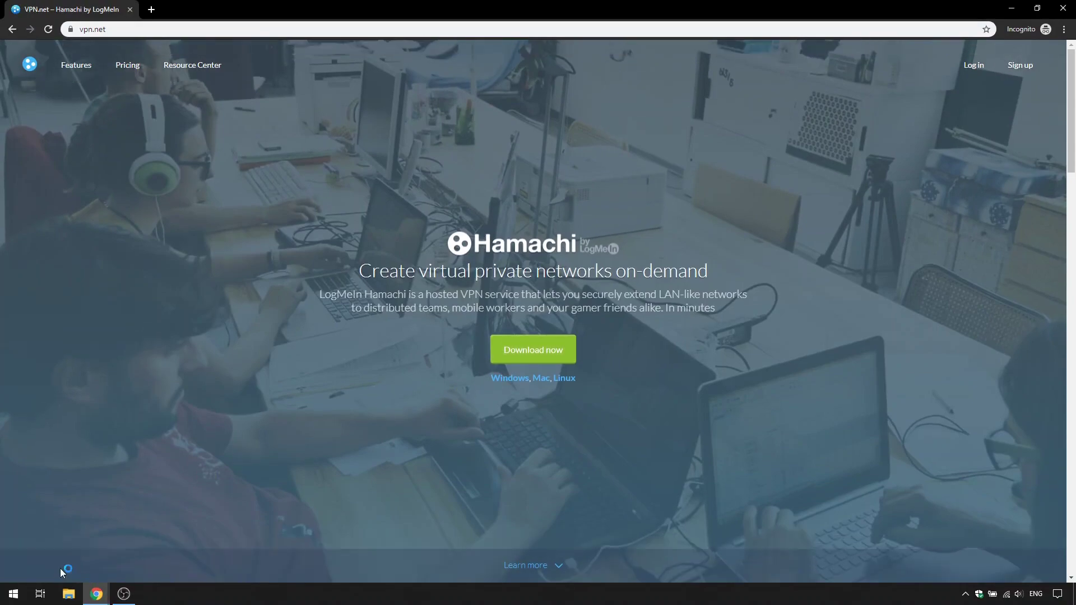
Step: Accept the licence agreement, install Hamachi with default options, and finish the setup
left_click(575, 385)
left_click(439, 361)
left_click(576, 384)
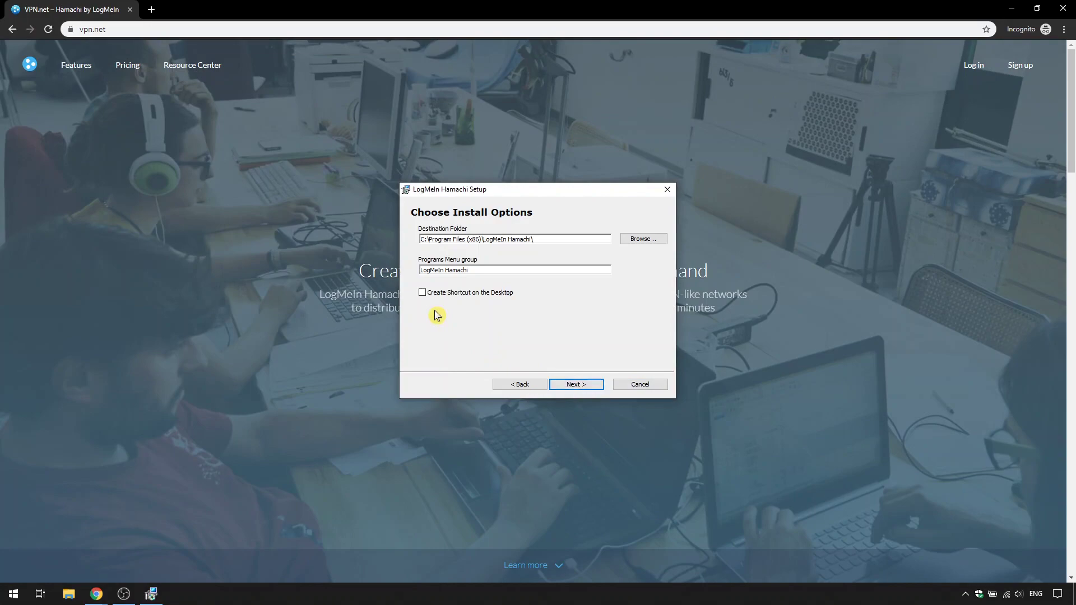
left_click(574, 382)
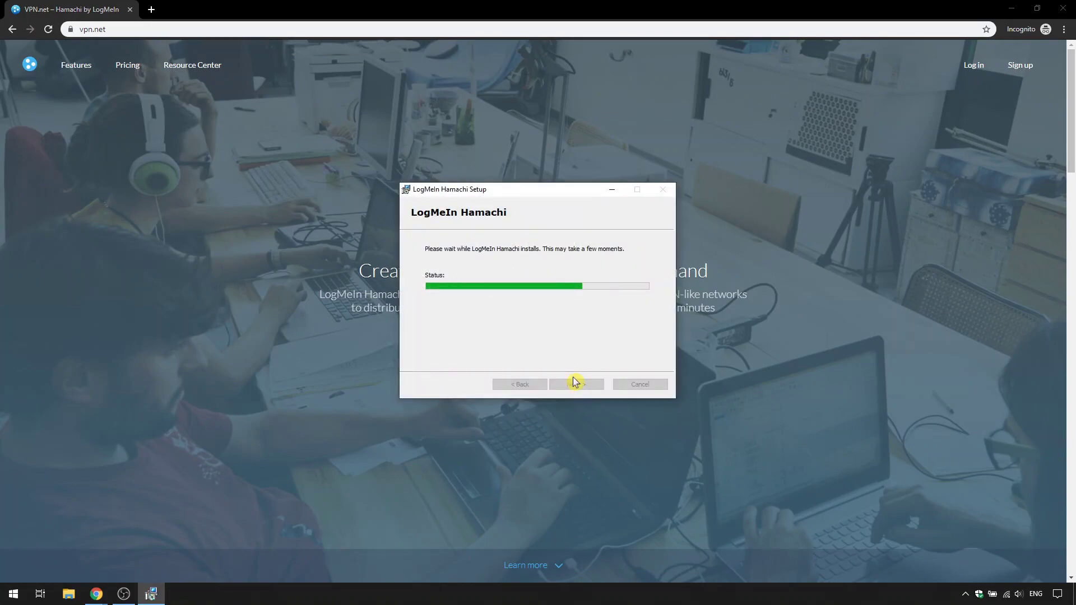
left_click(575, 384)
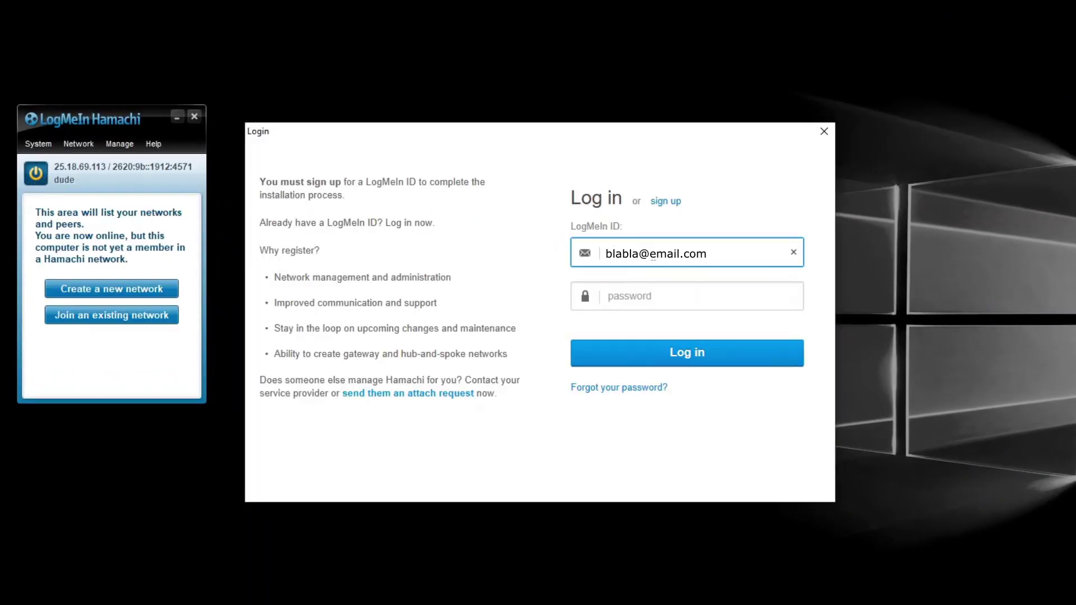
Step: Log in with the LogMeIn account password and acknowledge the attach-approved message
key("Tab")
type("*********")
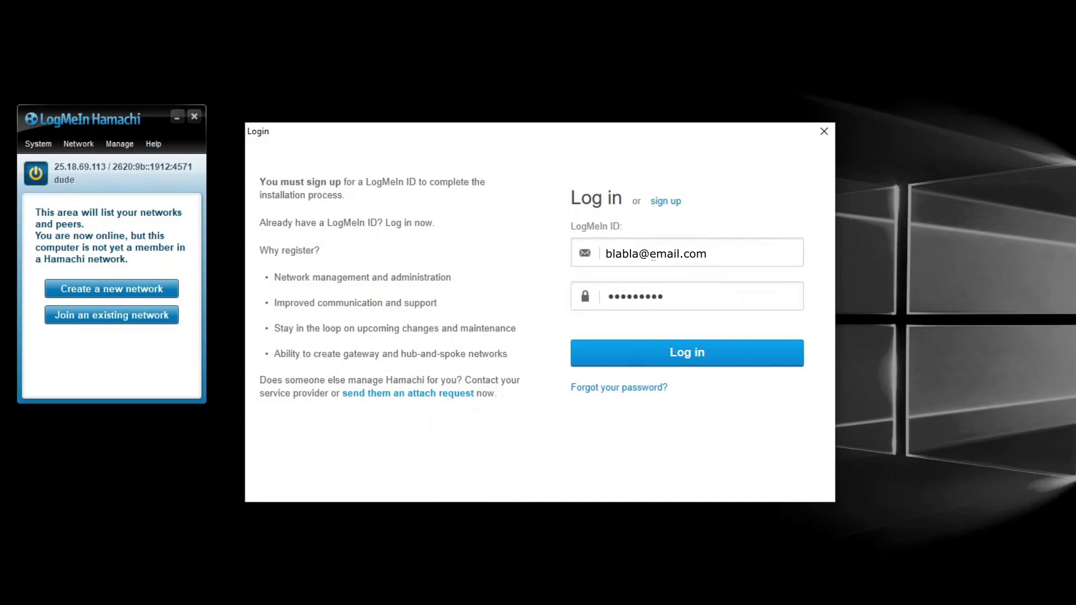
key("Return")
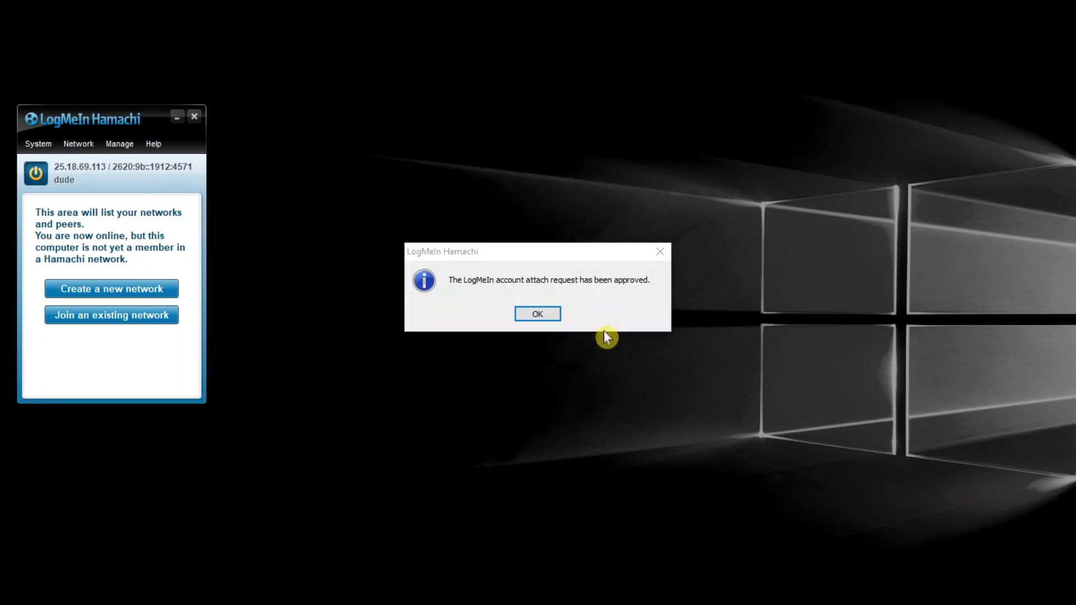
left_click(537, 313)
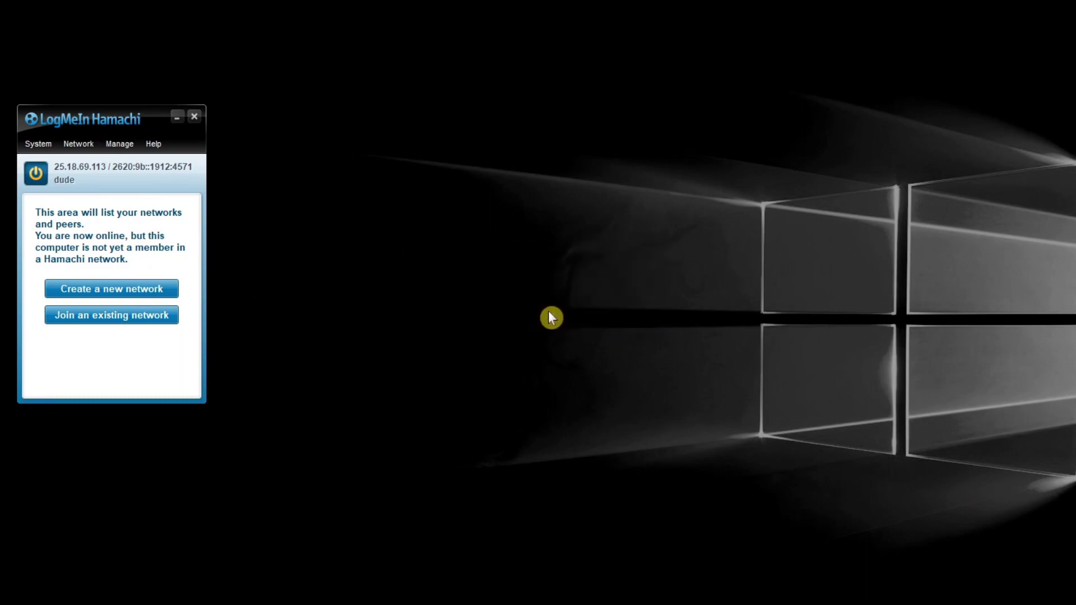
Step: Create network MyTestNetwork12345, entering and confirming its network password
left_click(156, 294)
type("MyTest")
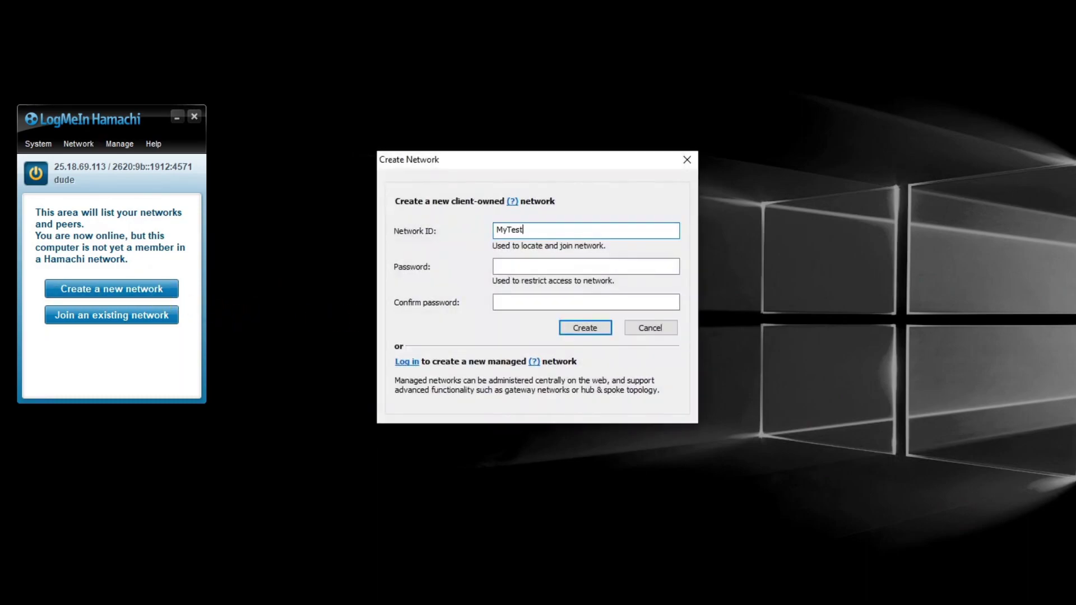
type("Network12345")
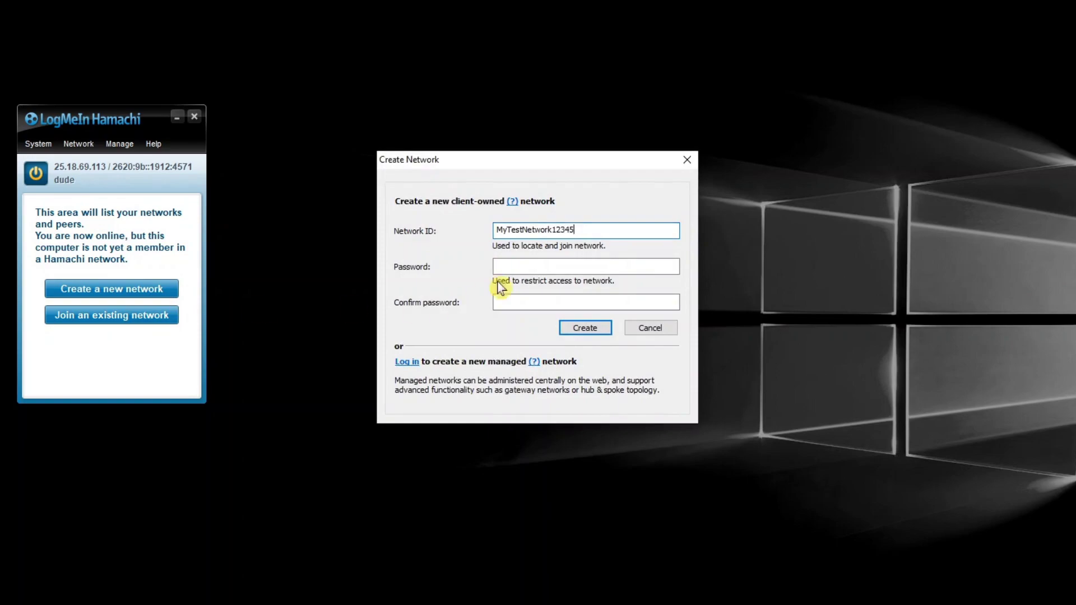
left_click(504, 267)
type("1234567890")
left_click(504, 302)
type("1234567890")
left_click(583, 329)
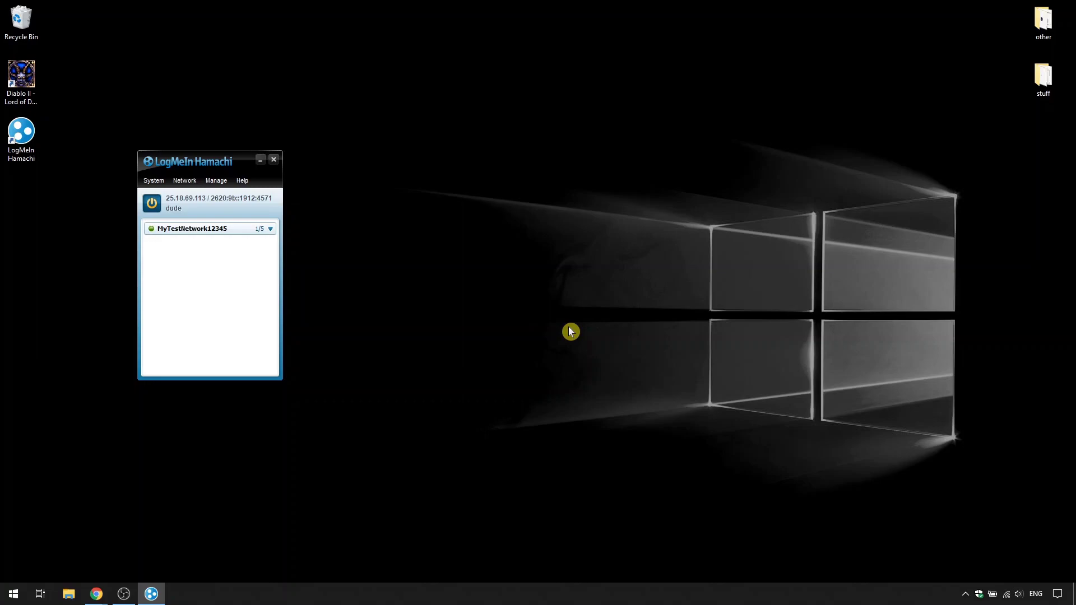
Step: Disable Hamachi Client Application in Task Manager's Startup list
right_click(559, 595)
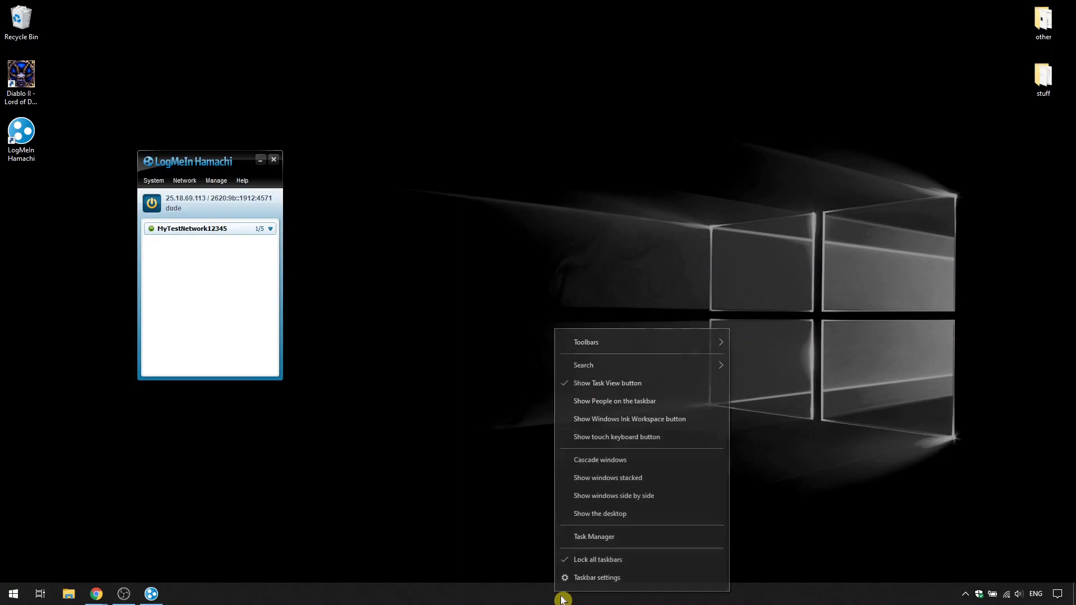
left_click(609, 538)
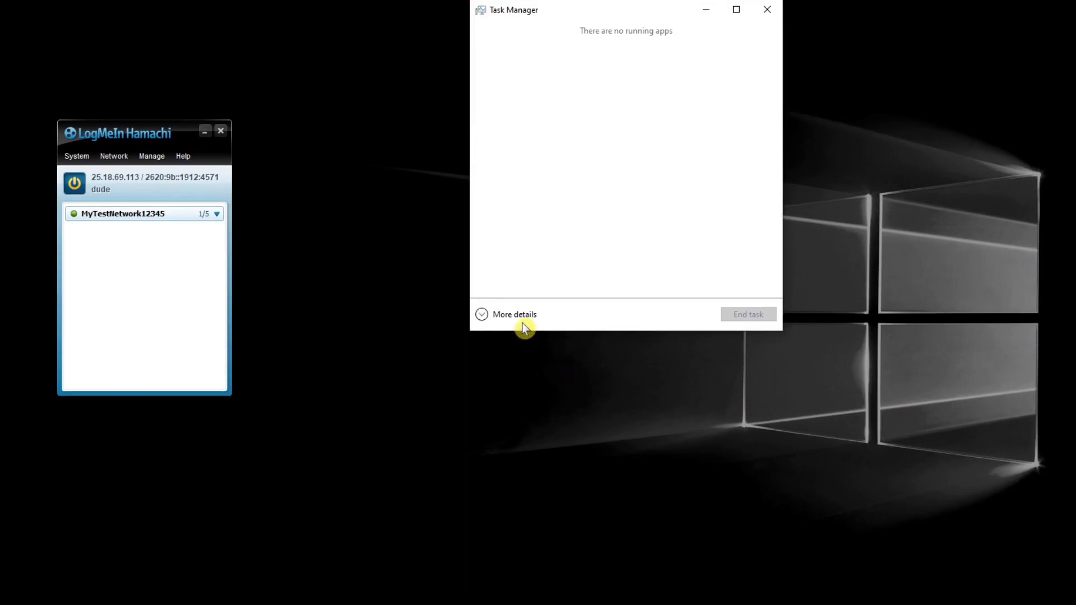
left_click(521, 322)
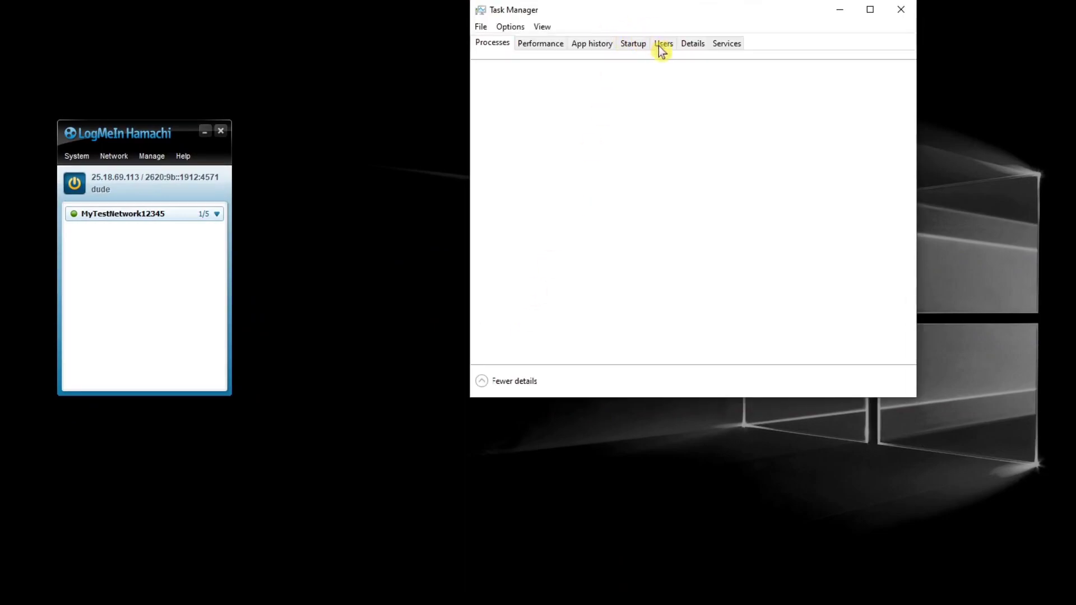
left_click(635, 46)
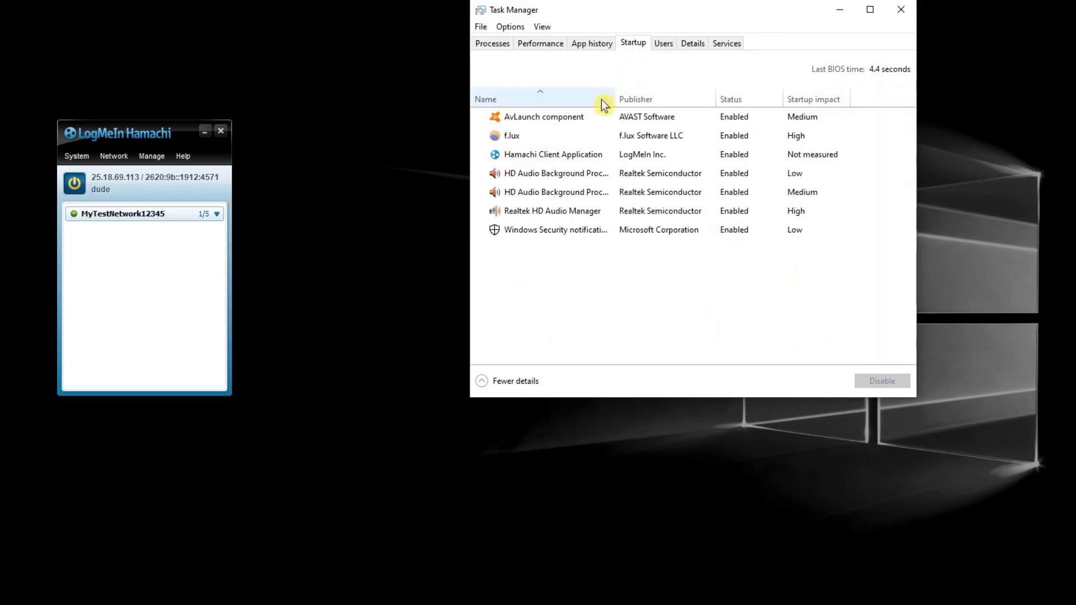
right_click(555, 157)
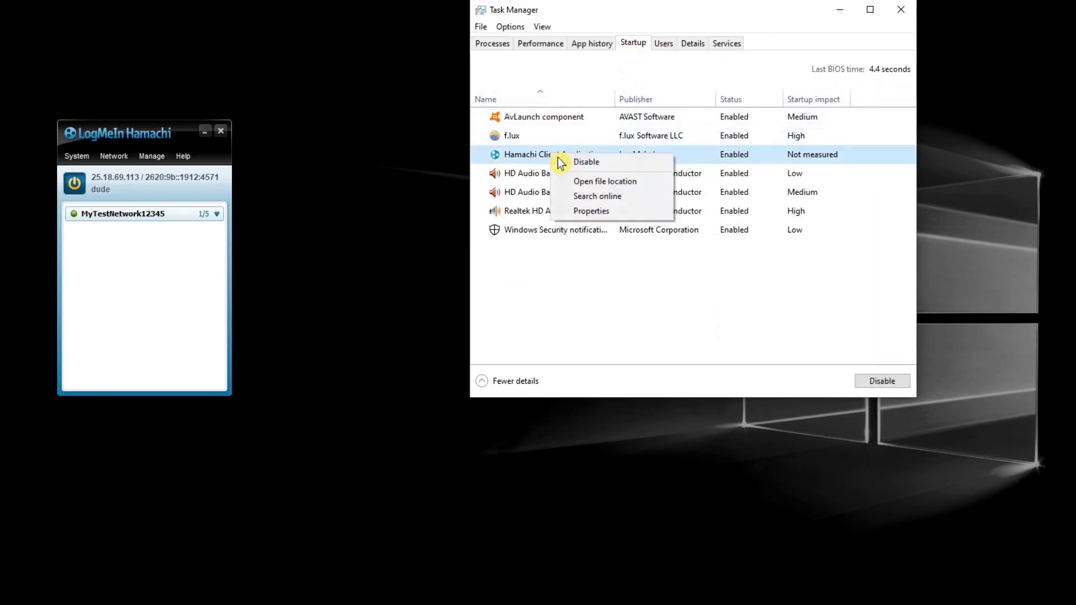
left_click(603, 166)
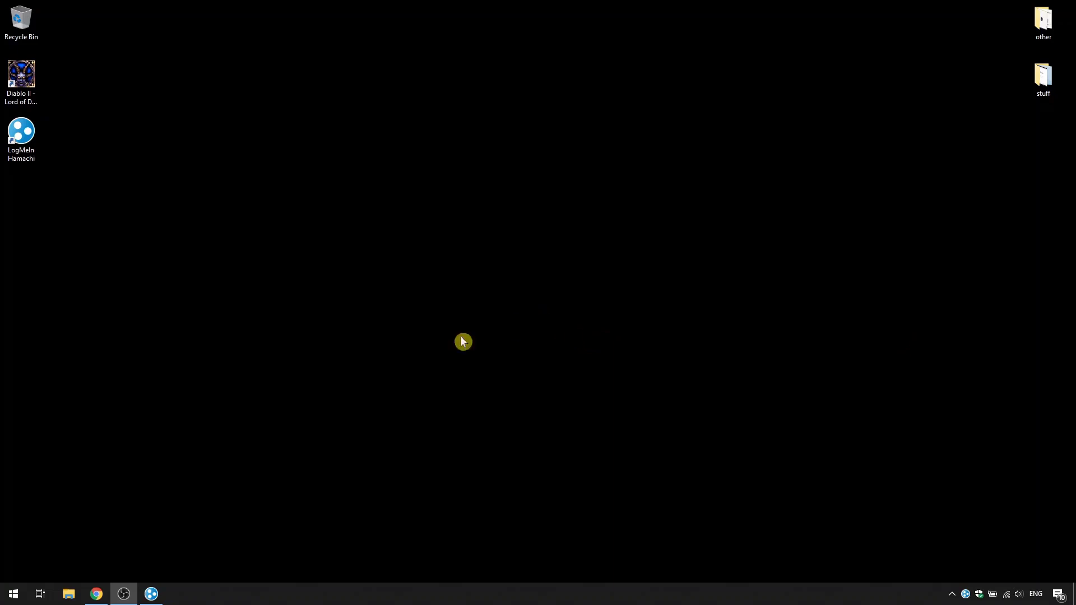
Step: Open Services and select the LogMeIn Hamachi Tunneling Engine service
left_click(9, 594)
type("ser")
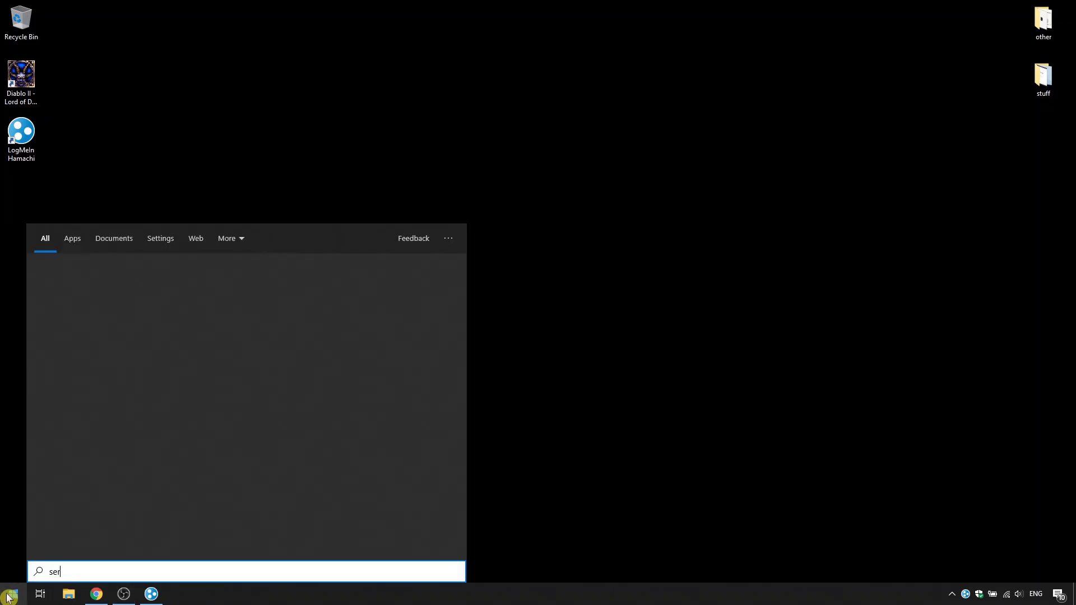
type("vices")
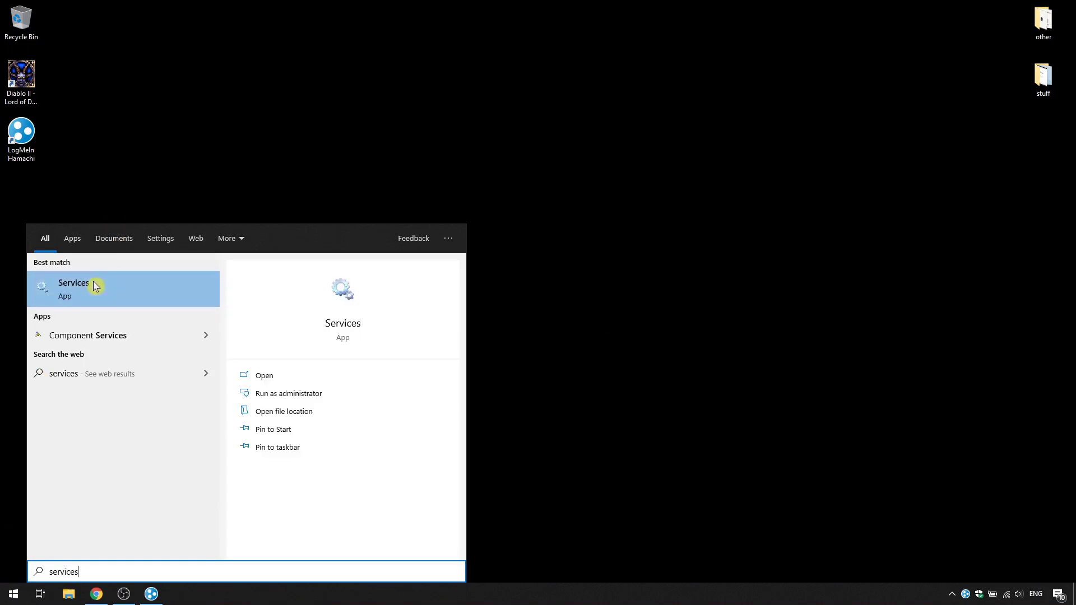
left_click(94, 287)
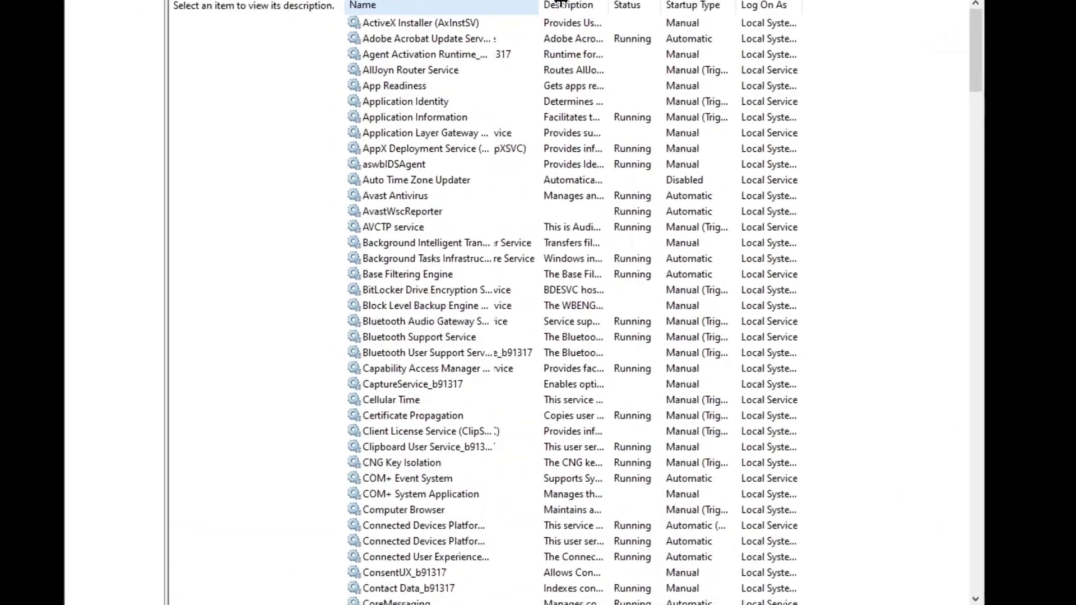
left_click(449, 56)
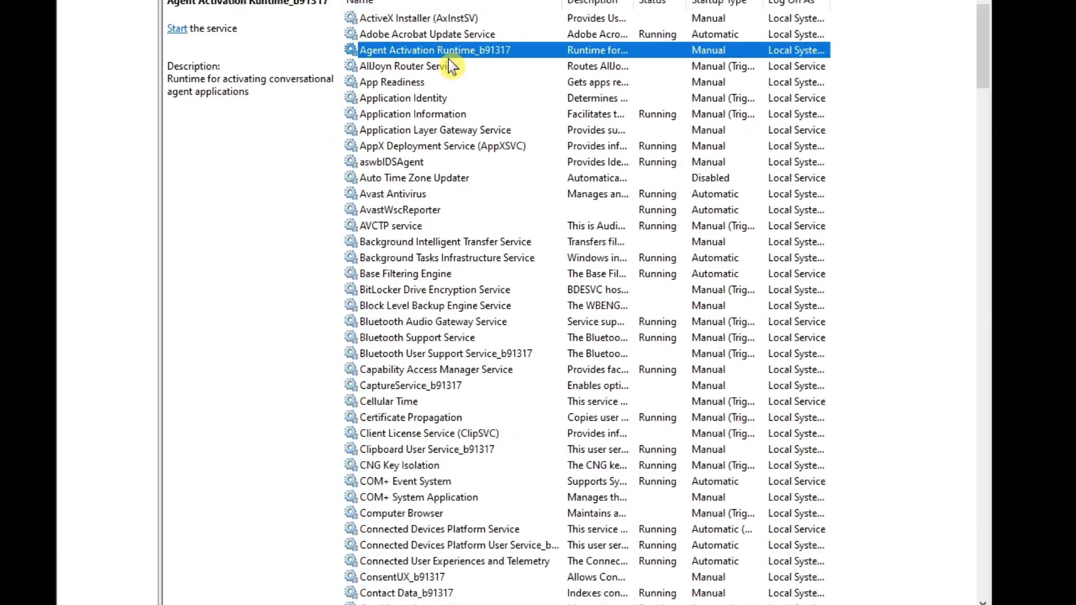
key("l")
key("i")
key("Down")
key("Down")
key("Down")
key("Down")
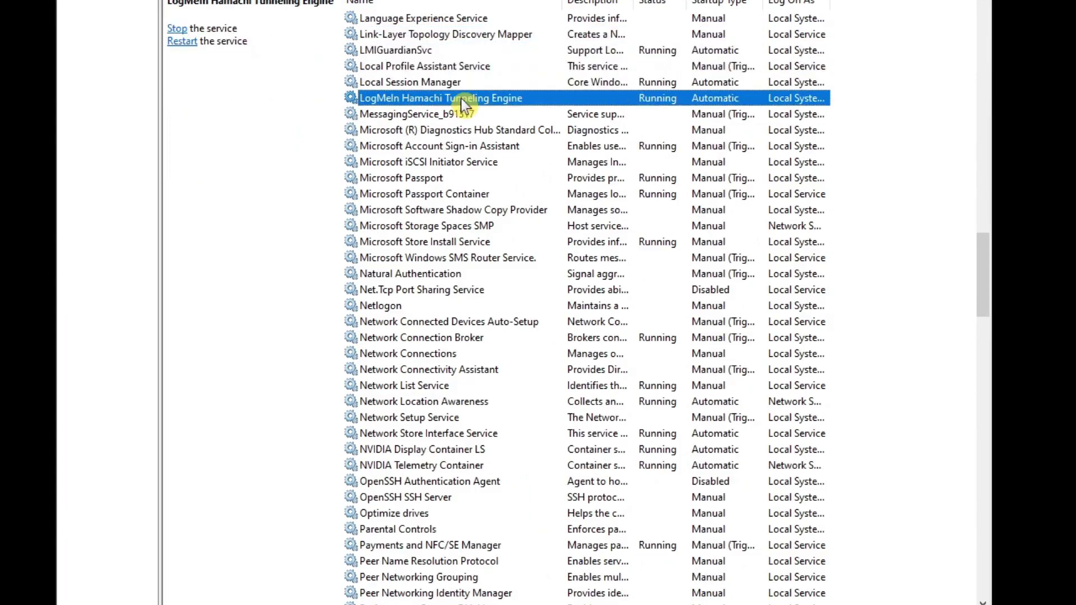
Step: Set the Hamachi Tunneling Engine's startup type to Manual
right_click(461, 100)
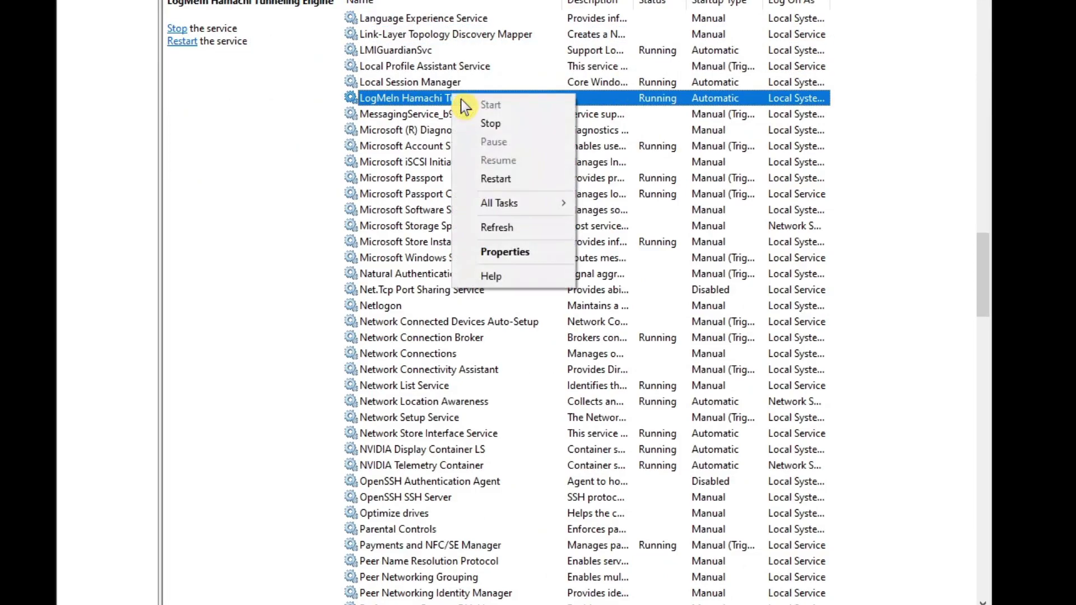
left_click(509, 253)
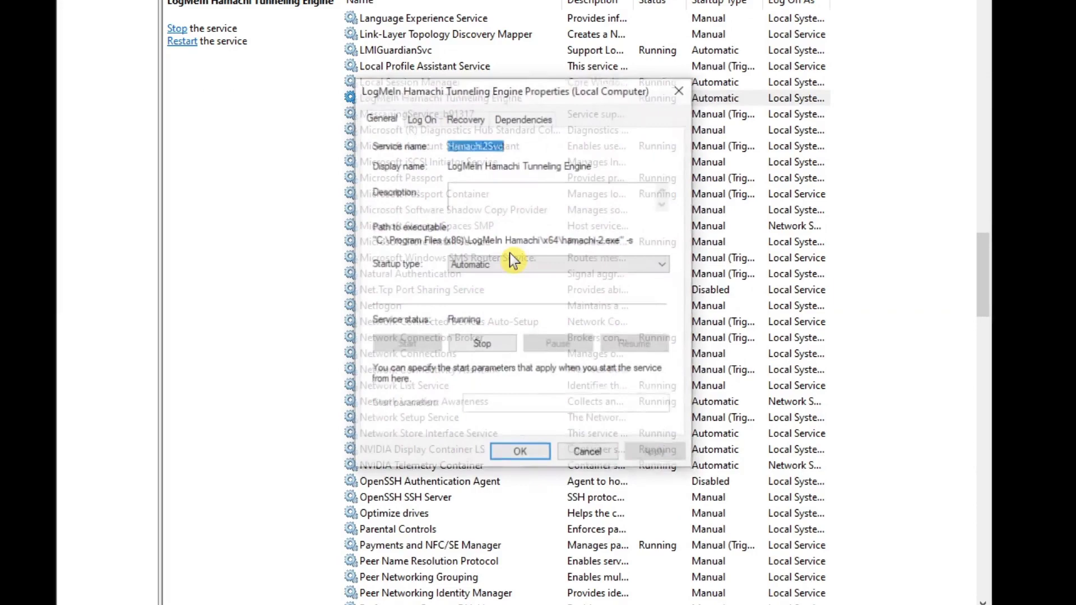
left_click(617, 268)
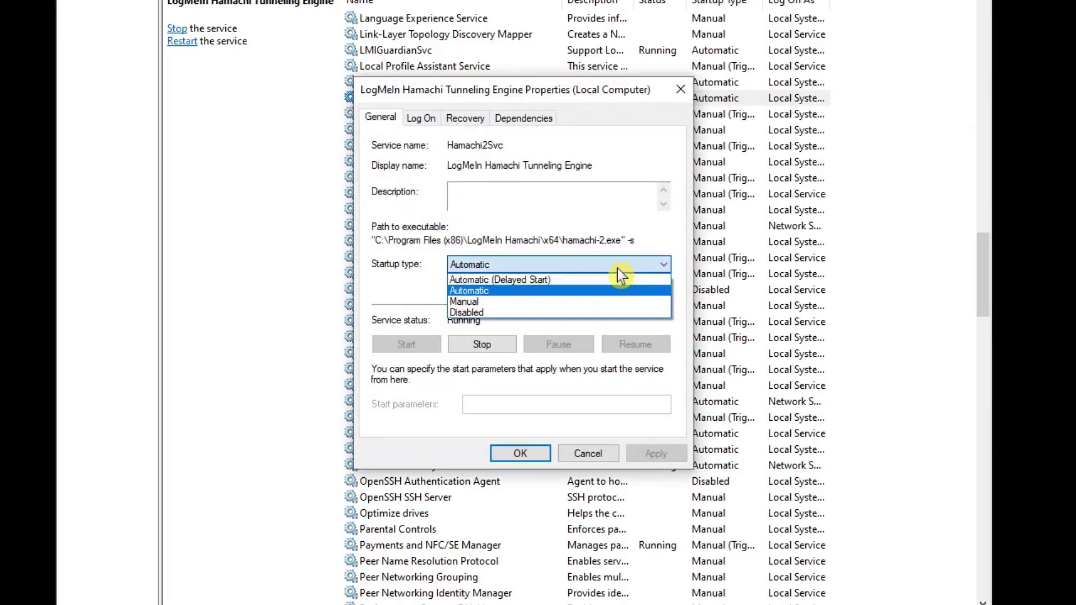
left_click(613, 302)
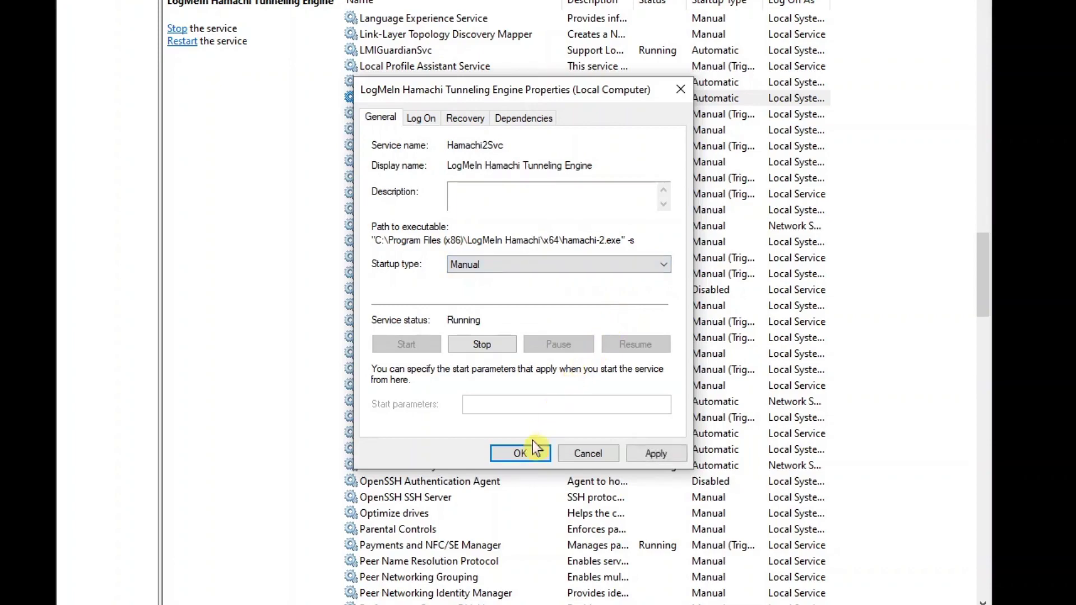
left_click(528, 455)
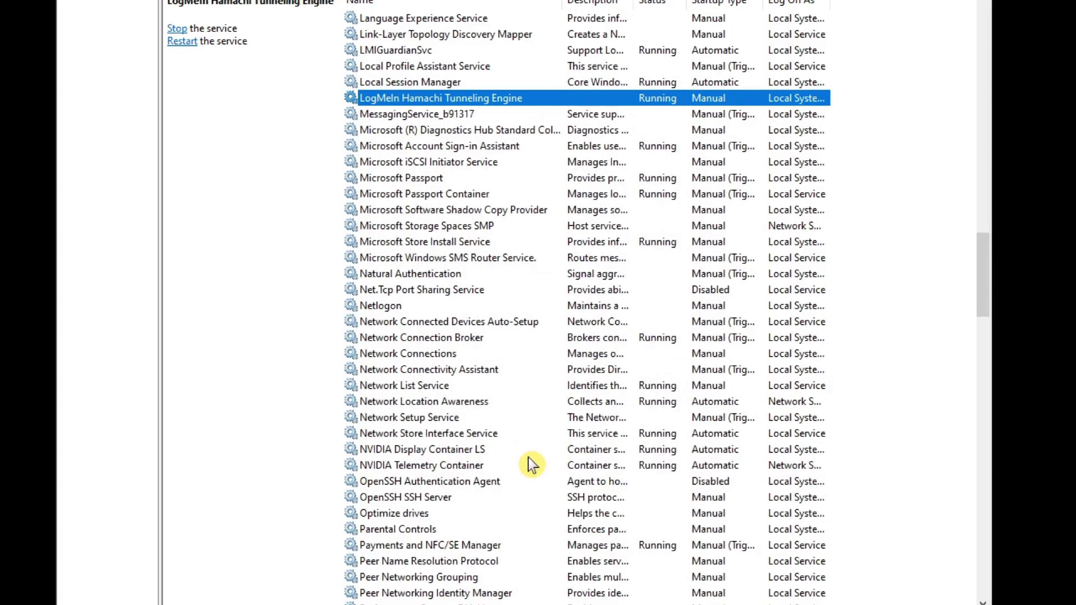
Step: Stop the tunneling service and launch LogMeIn Hamachi to see its self-diagnosis
right_click(502, 99)
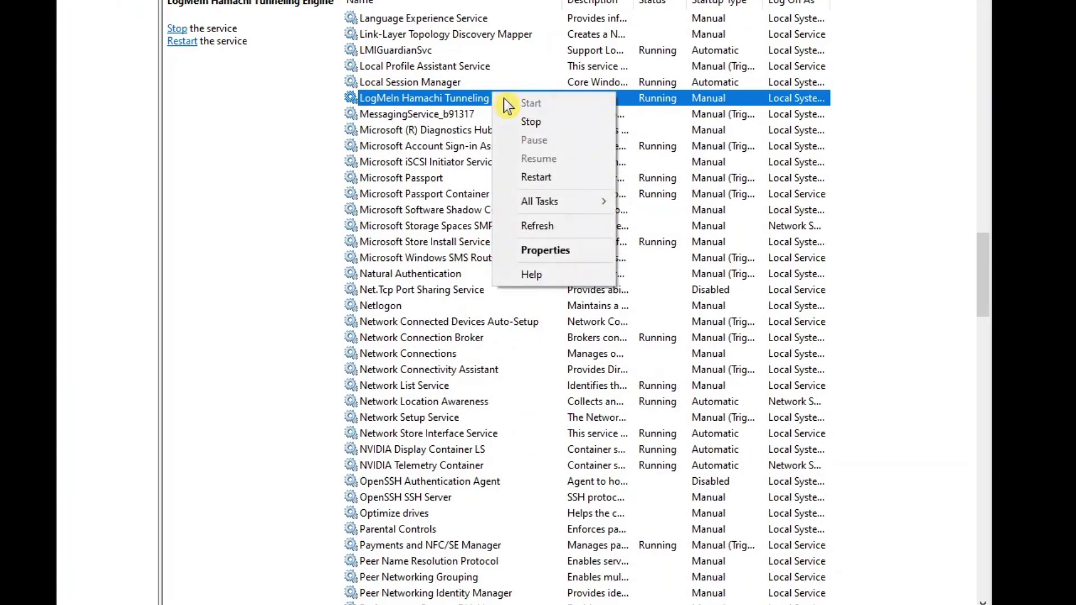
left_click(533, 123)
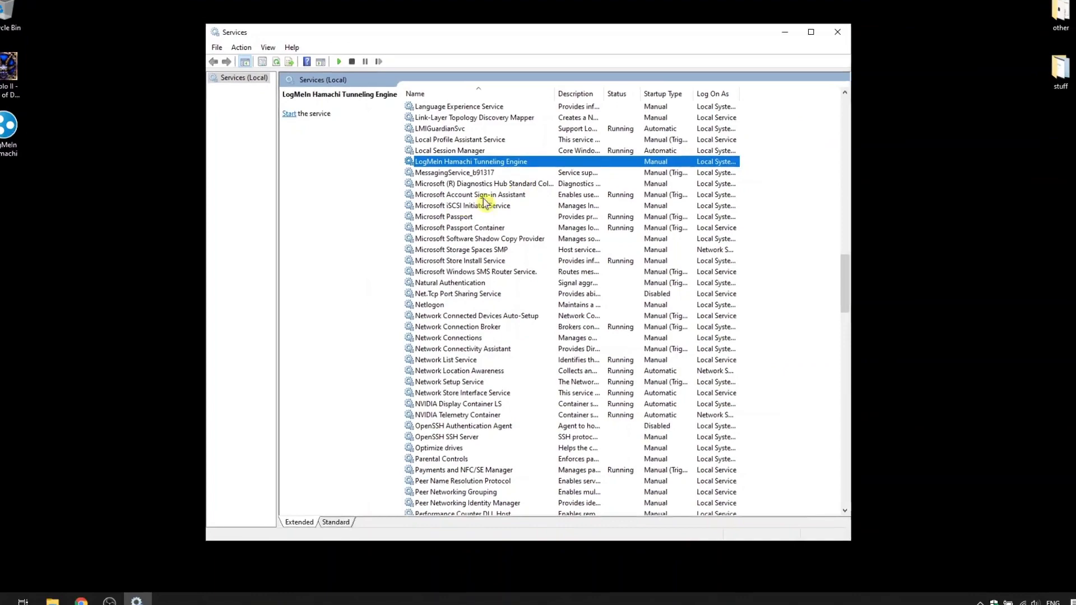
double_click(30, 161)
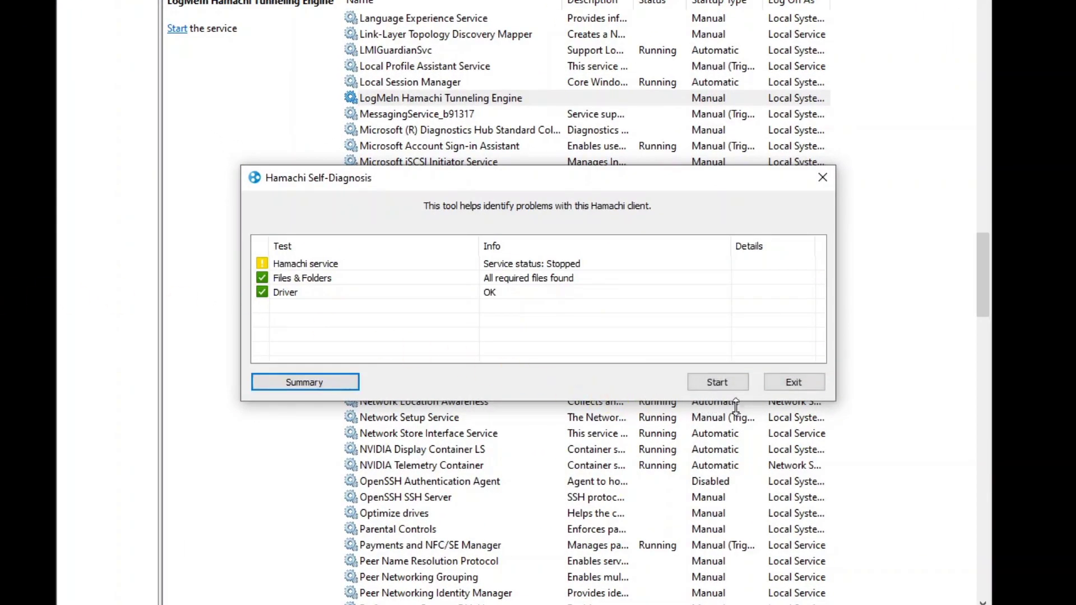
Step: Exit the Self-Diagnosis dialog and start the LogMeIn Hamachi Tunneling Engine service again
left_click(794, 383)
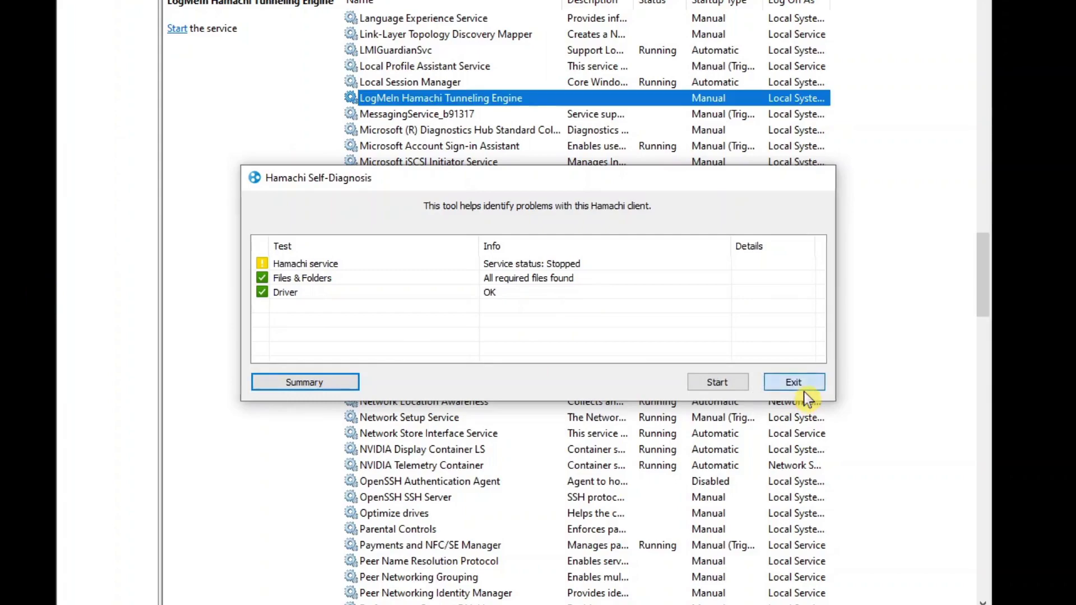
right_click(466, 101)
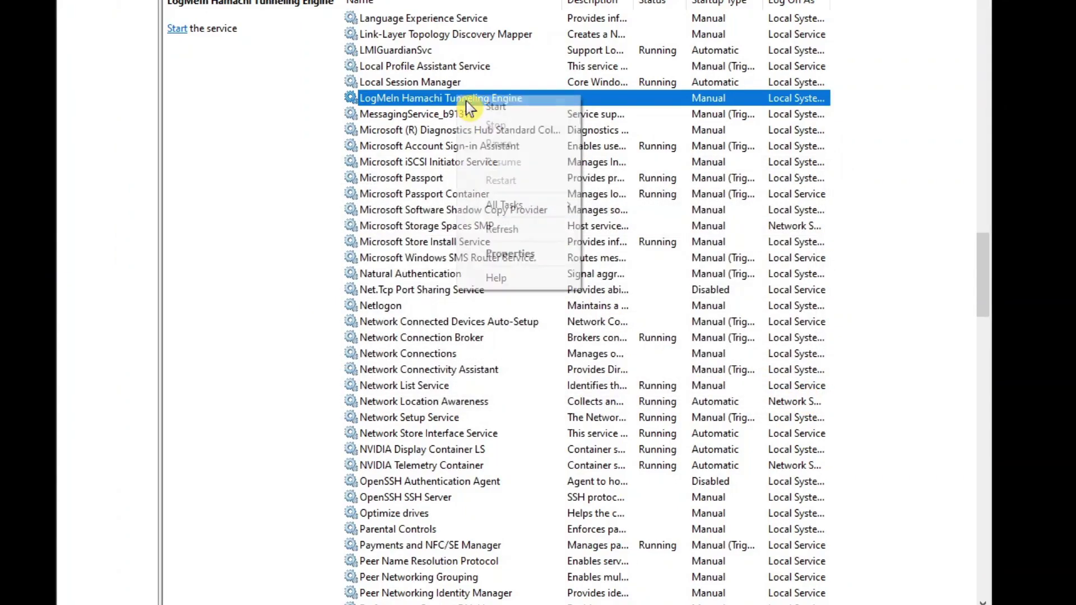
left_click(552, 107)
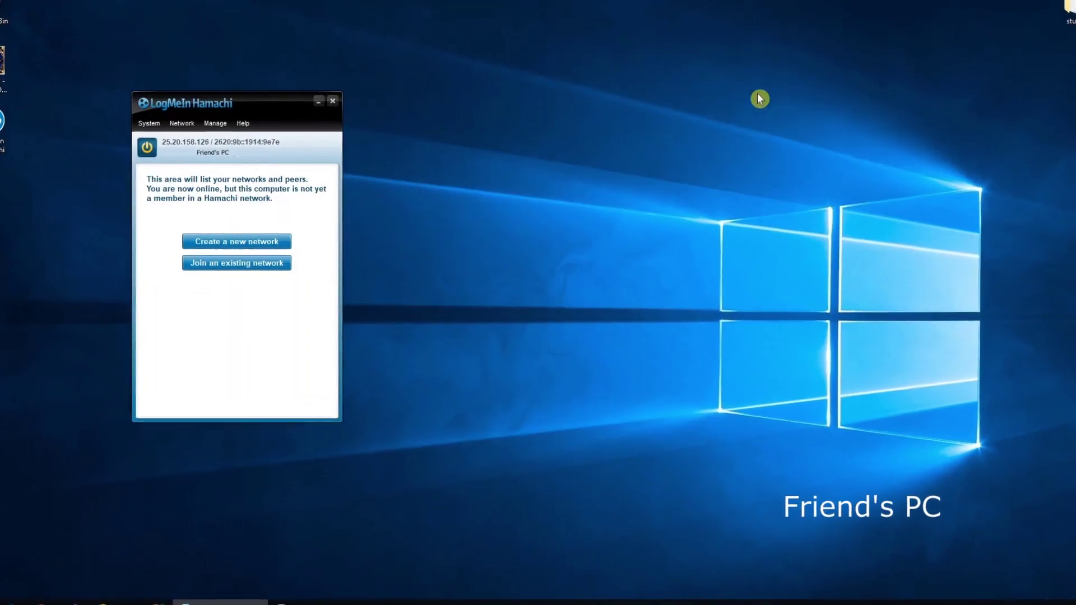
Step: Join MyTestNetwork12345 by entering its ID and pasting the network password
left_click(232, 265)
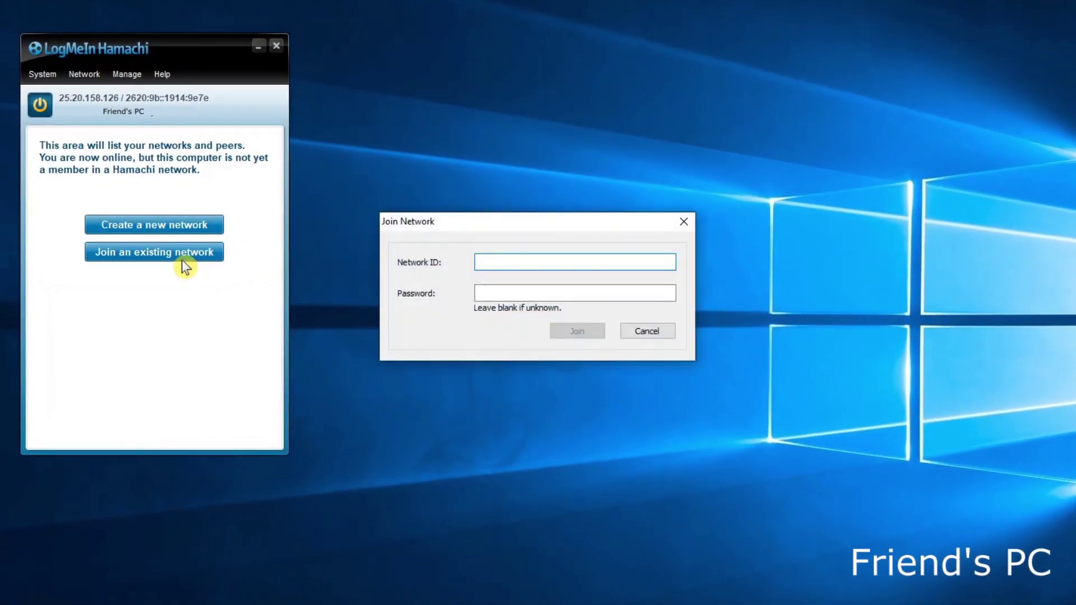
type("MyTest")
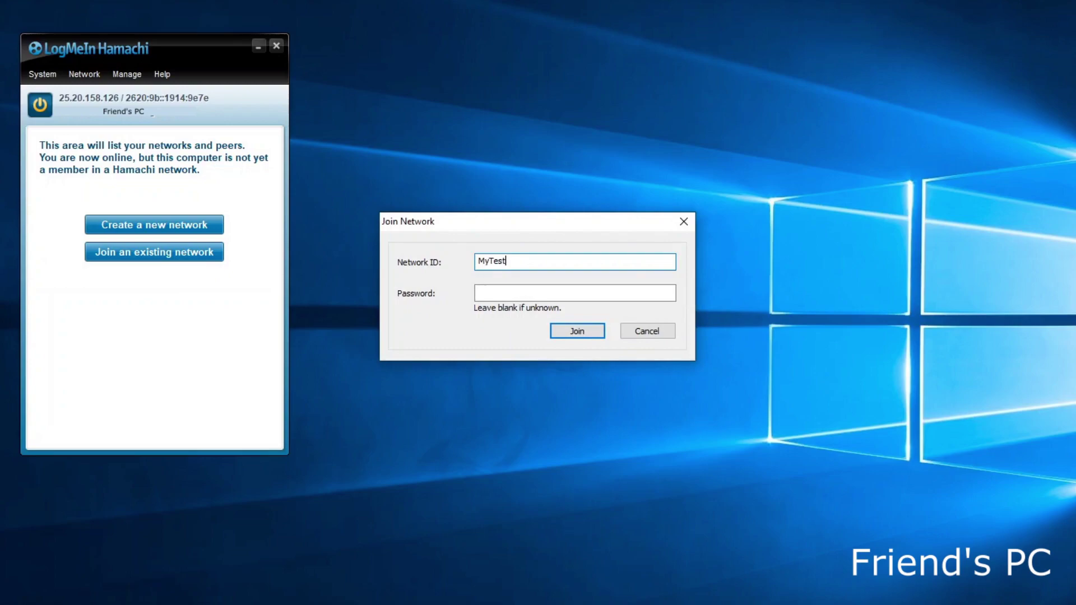
type("Network12345")
left_click(542, 297)
key("ctrl+v")
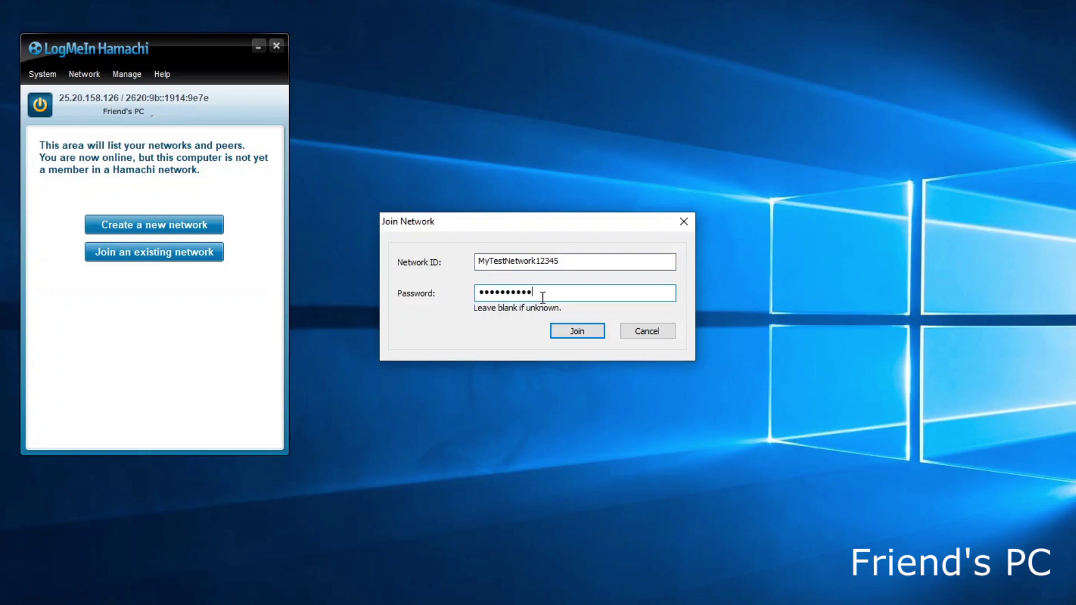
left_click(583, 331)
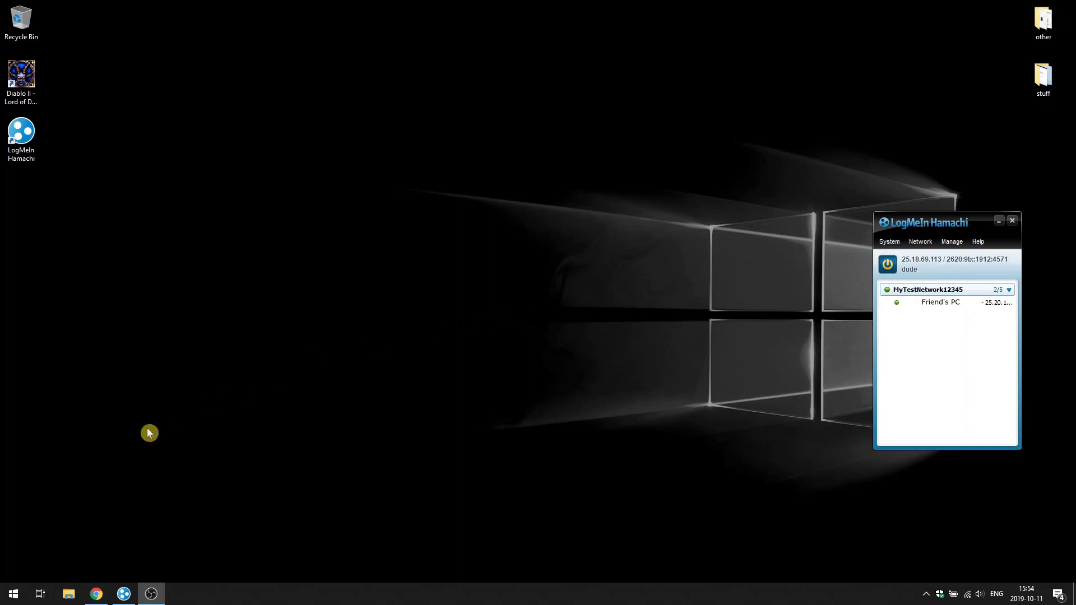
Step: Search Windows for 'windows defender firewall' from the Start menu
left_click(13, 593)
type("windows defender firewall")
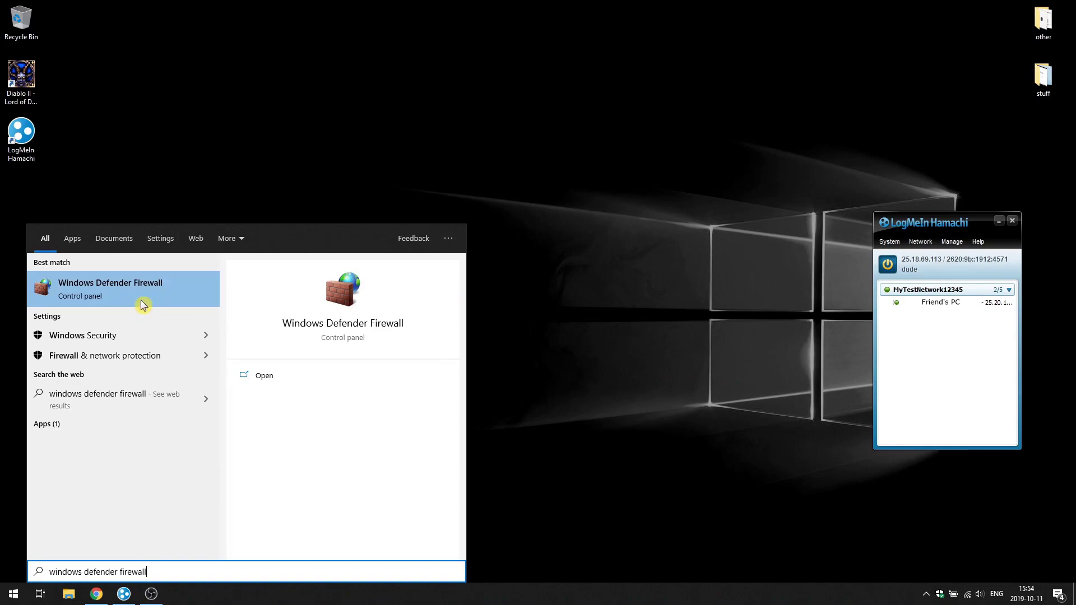
Step: Open Windows Defender Firewall in an enlarged window and go to its advanced settings
left_click(142, 302)
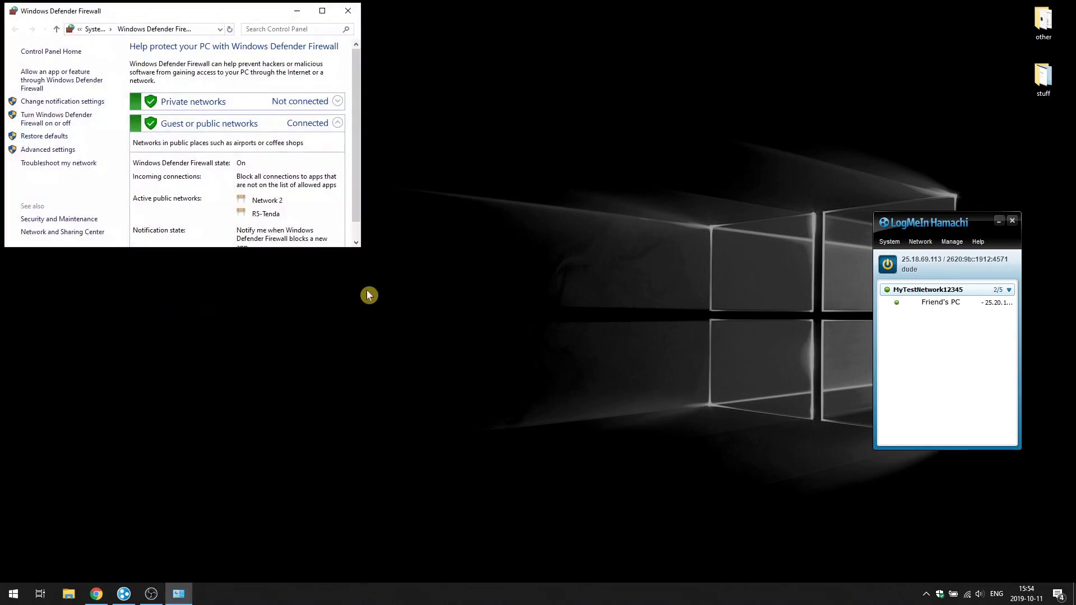
left_click_drag(360, 248, 555, 382)
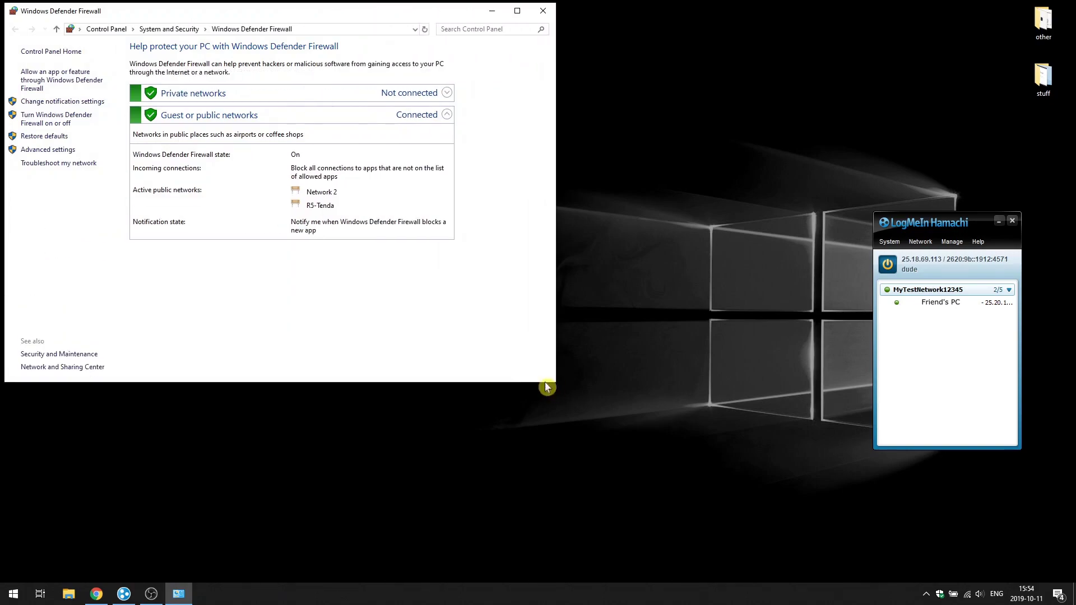
left_click(48, 150)
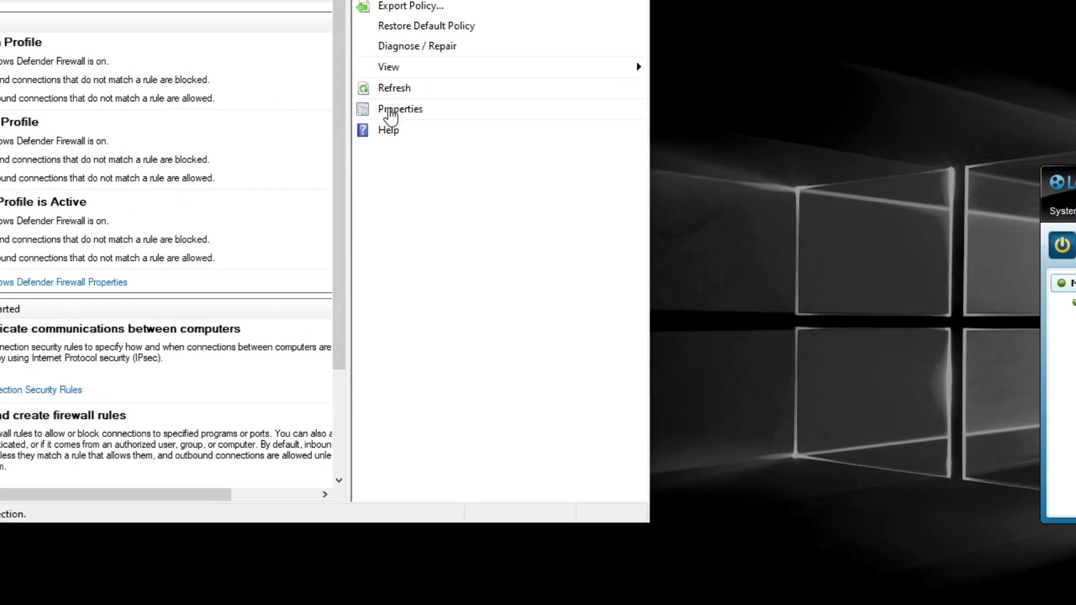
Step: Remove Hamachi from the Public Profile's protected connections, confirm with OK twice, and minimize the console
left_click(392, 110)
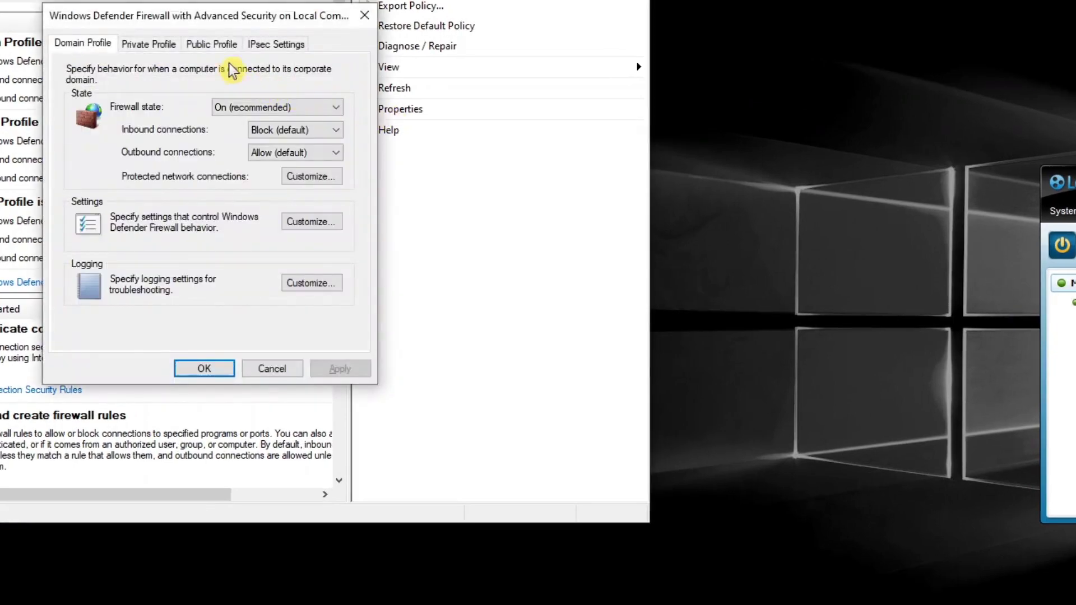
left_click(224, 46)
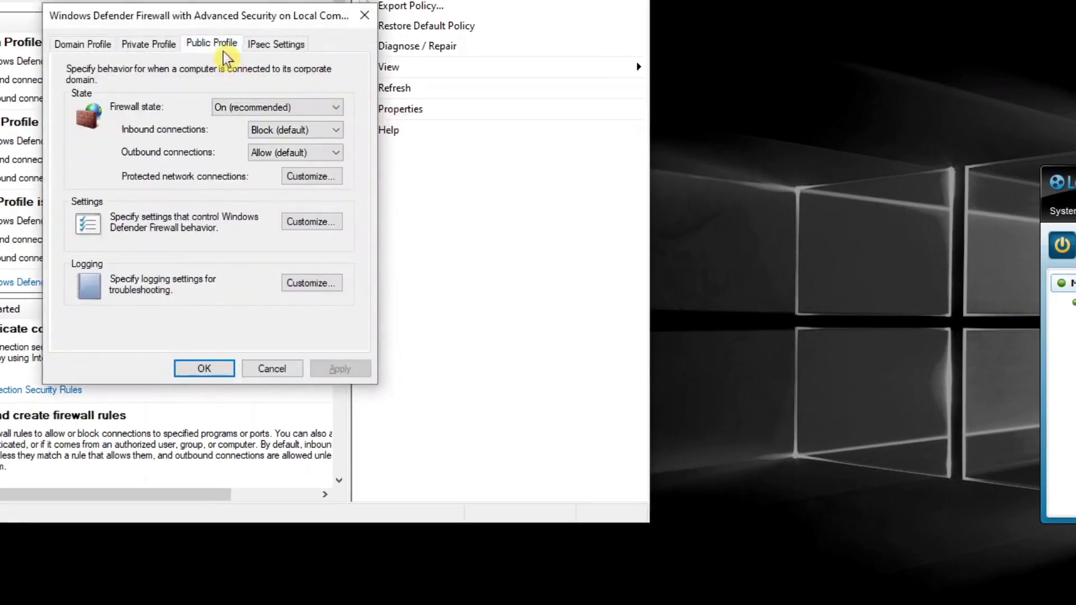
left_click(303, 182)
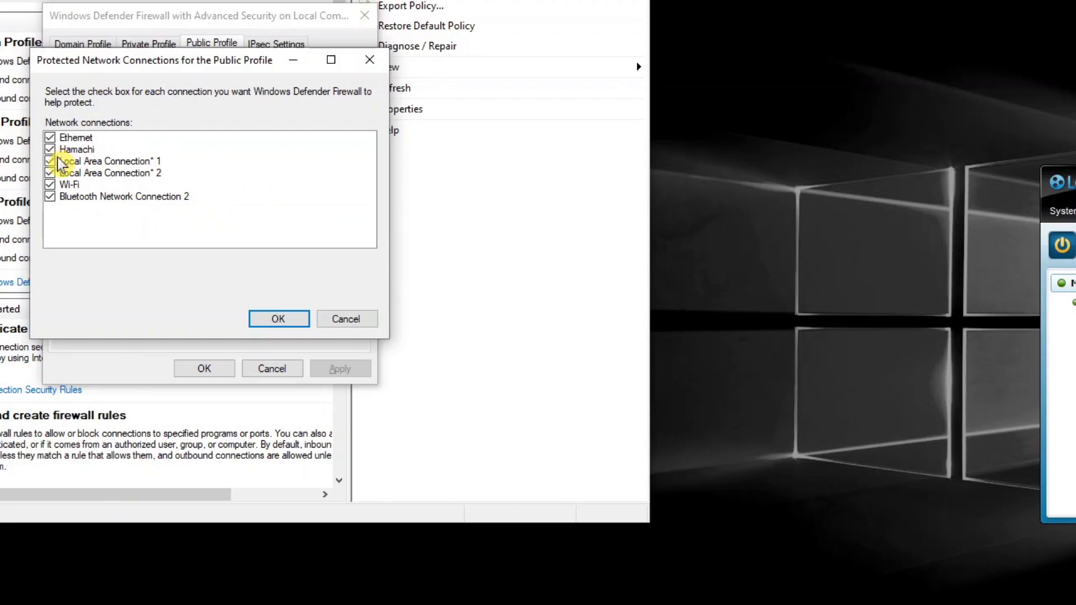
left_click(49, 149)
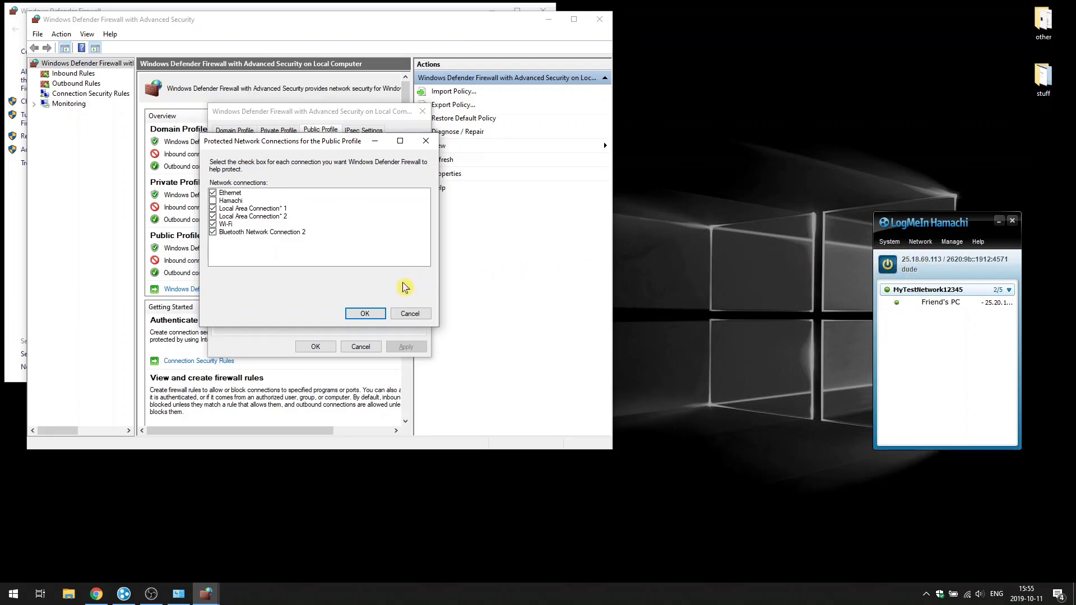
left_click(382, 316)
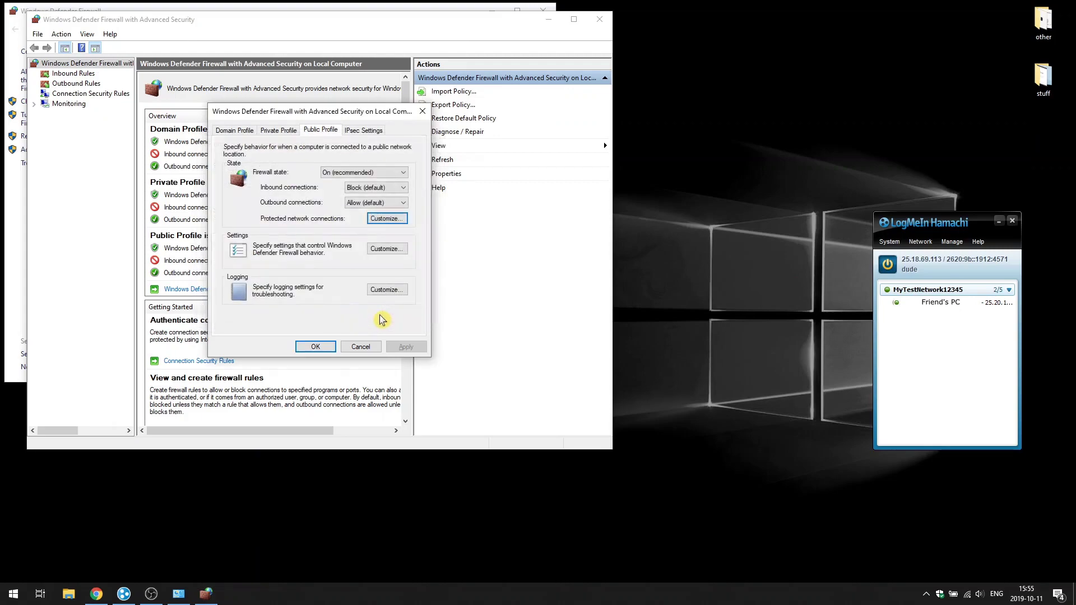
left_click(309, 344)
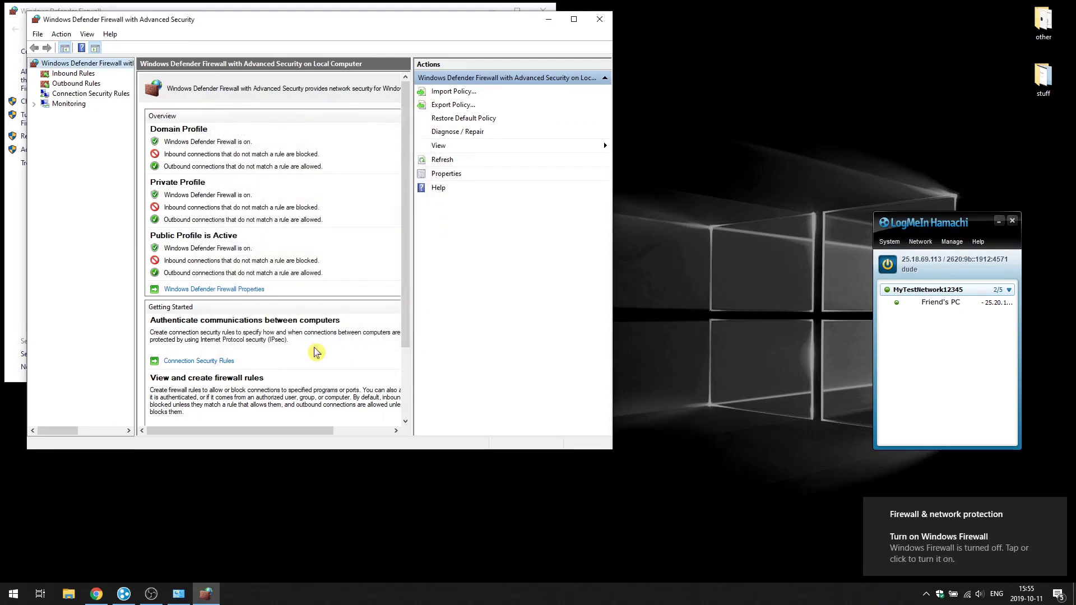
left_click(548, 20)
Step: Host a TCP/IP game from Diablo II's Other Multiplayer menu
left_click(492, 11)
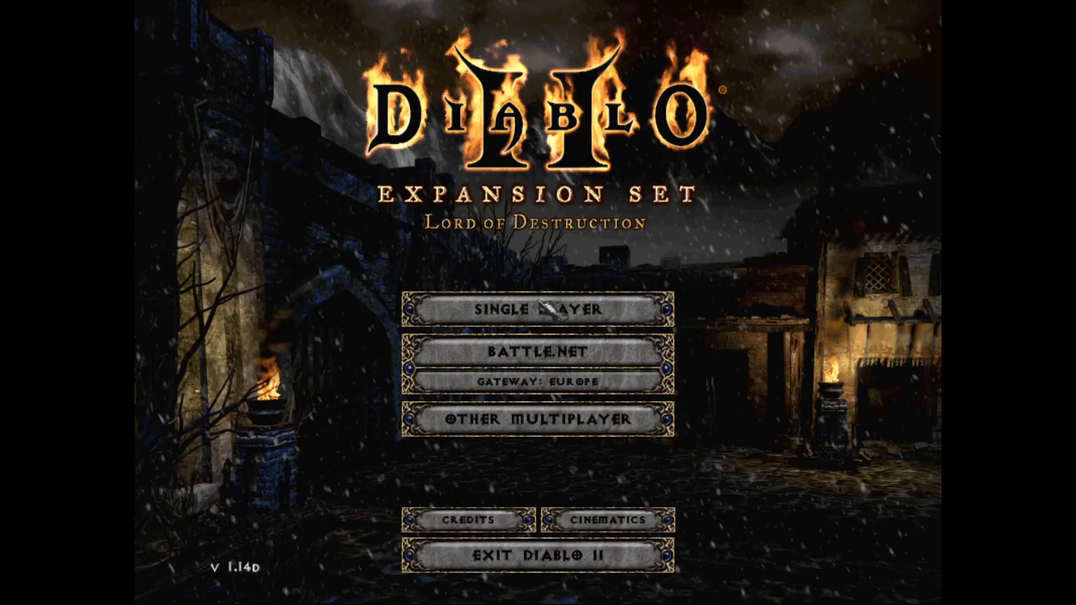
left_click(500, 419)
left_click(526, 339)
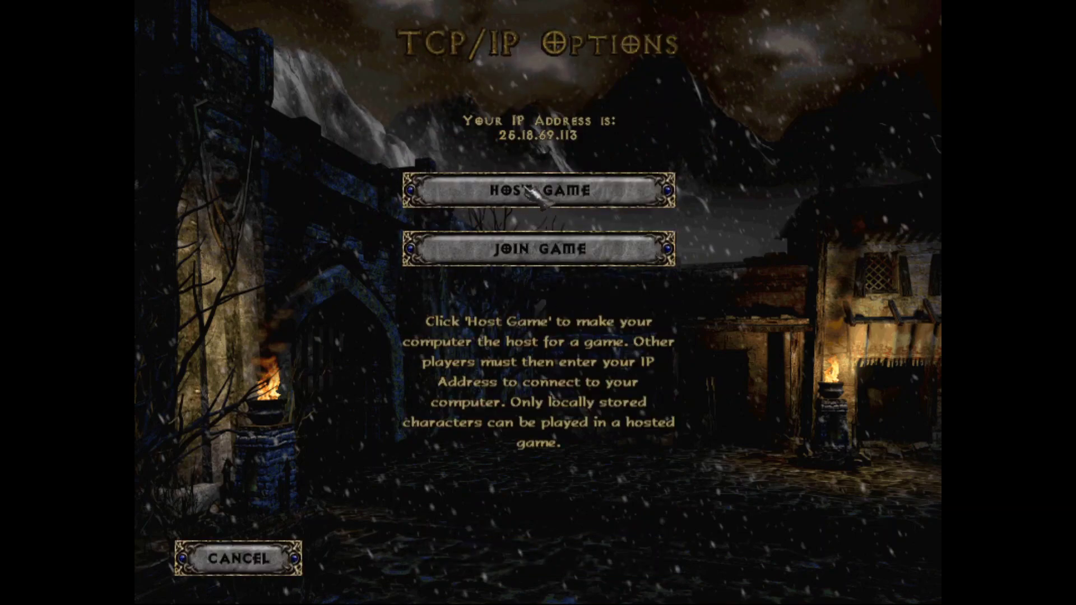
left_click(532, 187)
Step: Create a Barbarian named 'Test' and walk him around the starting camp
left_click(541, 286)
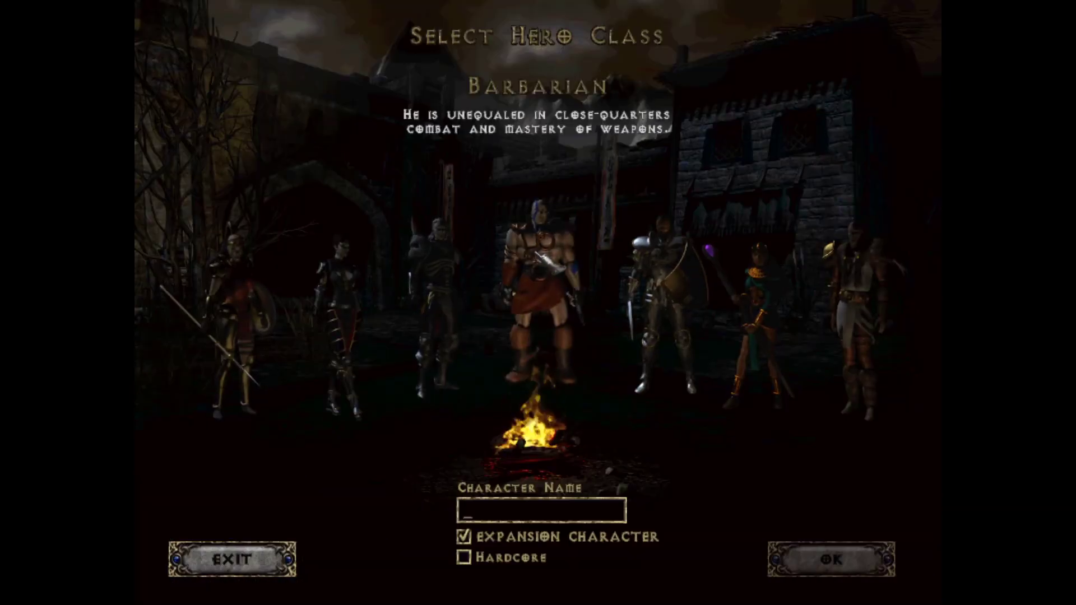
type("Test")
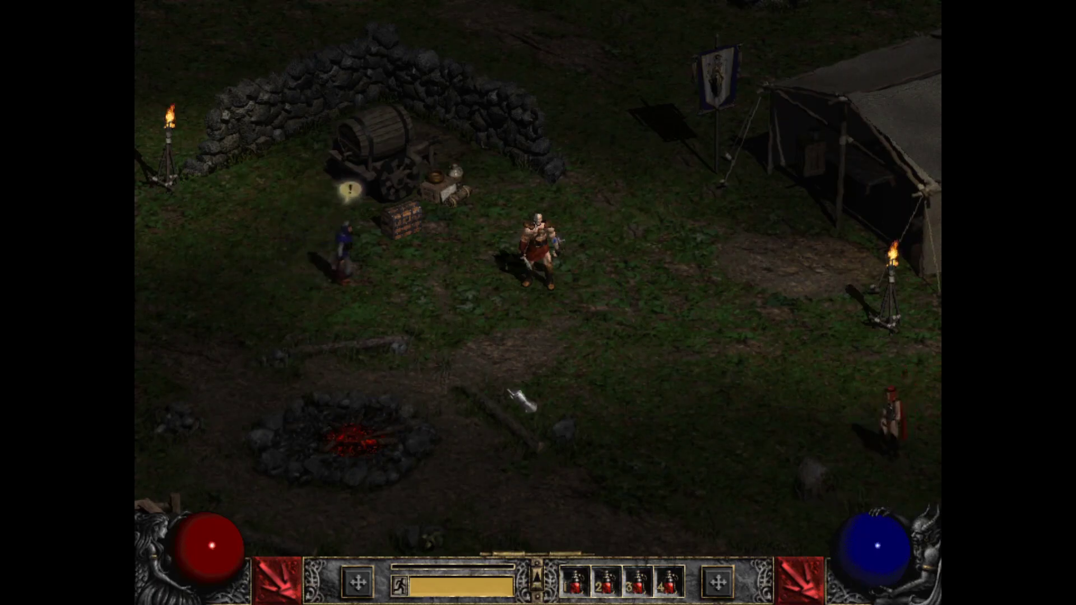
left_click(544, 347)
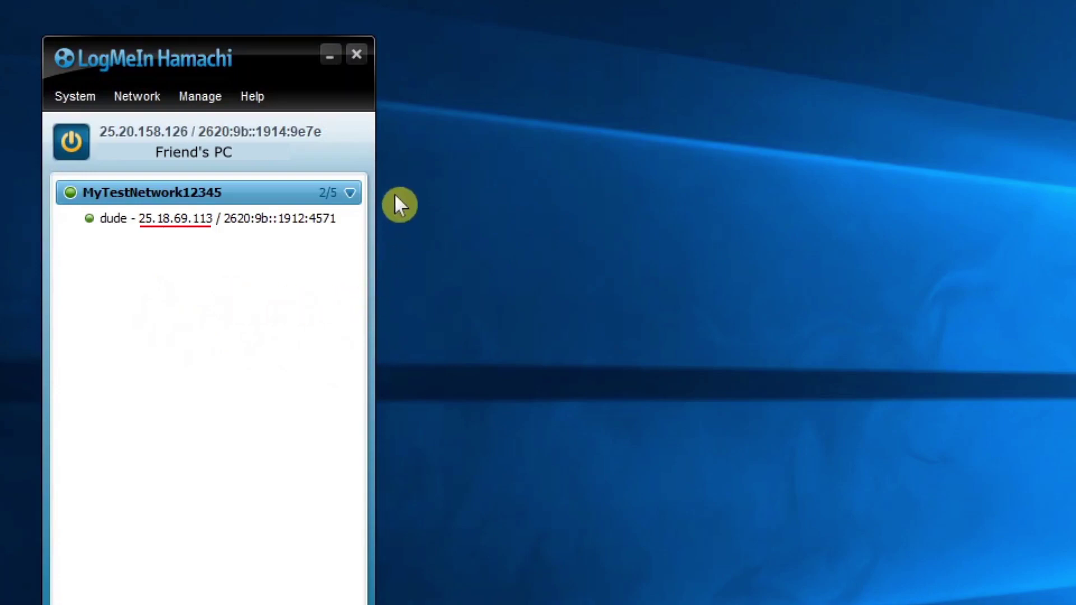
Step: Widen the Hamachi window to show host 25.18.69.113 online in MyTestNetwork12345
left_click_drag(374, 162, 464, 161)
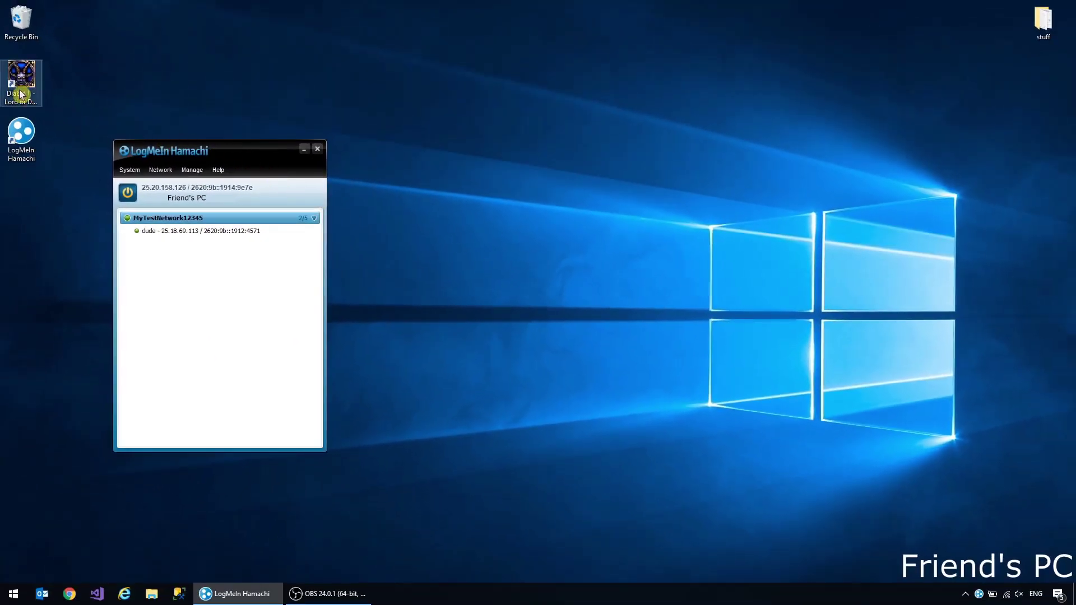
Step: Launch Diablo II and join the TCP/IP game hosted at 25.18.69.113
left_click(10, 92)
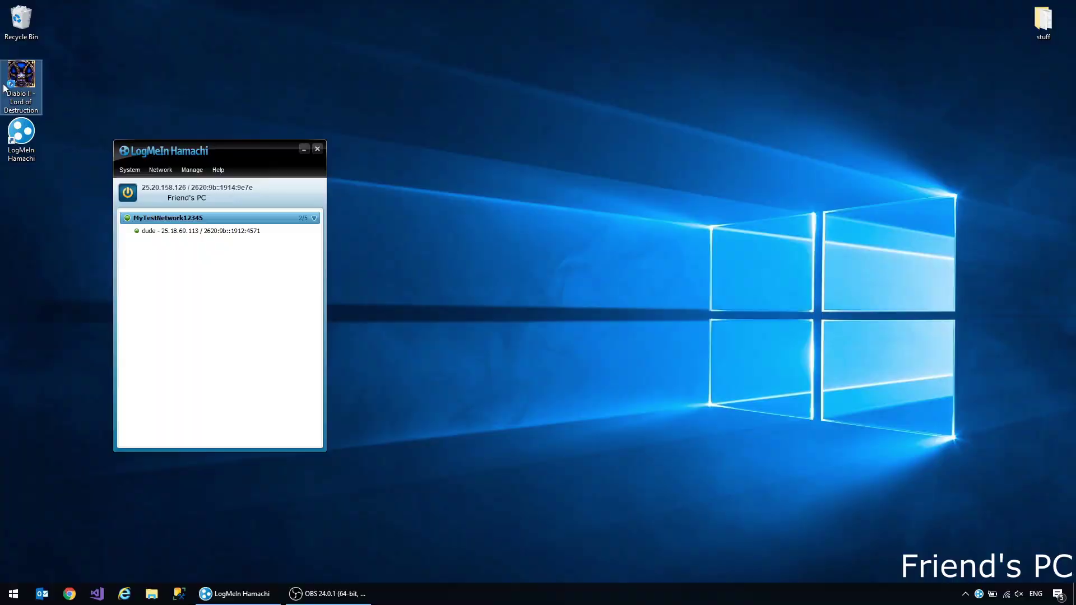
double_click(4, 87)
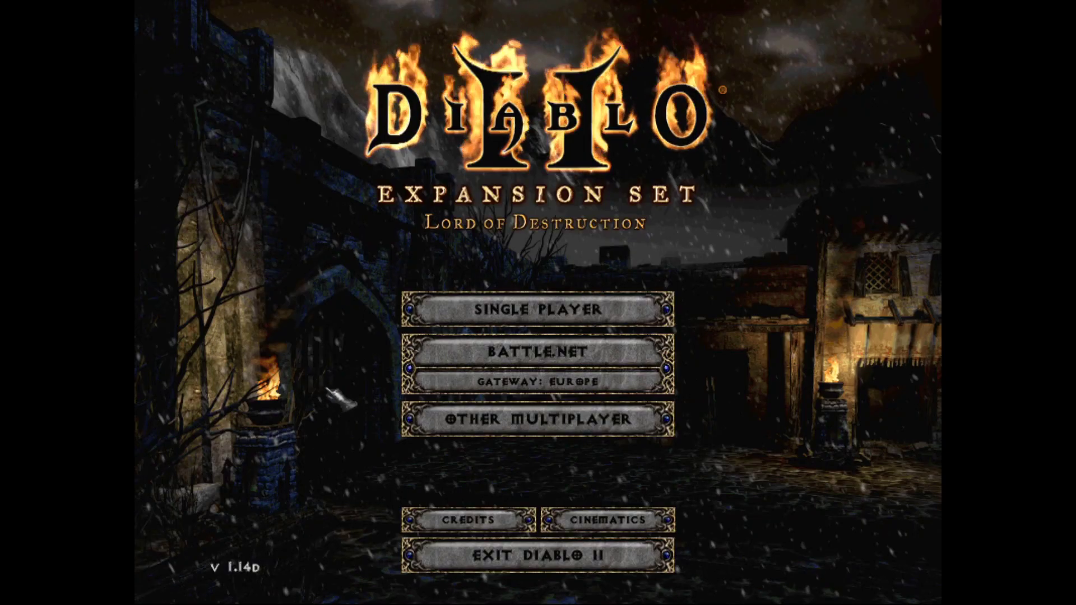
left_click(531, 419)
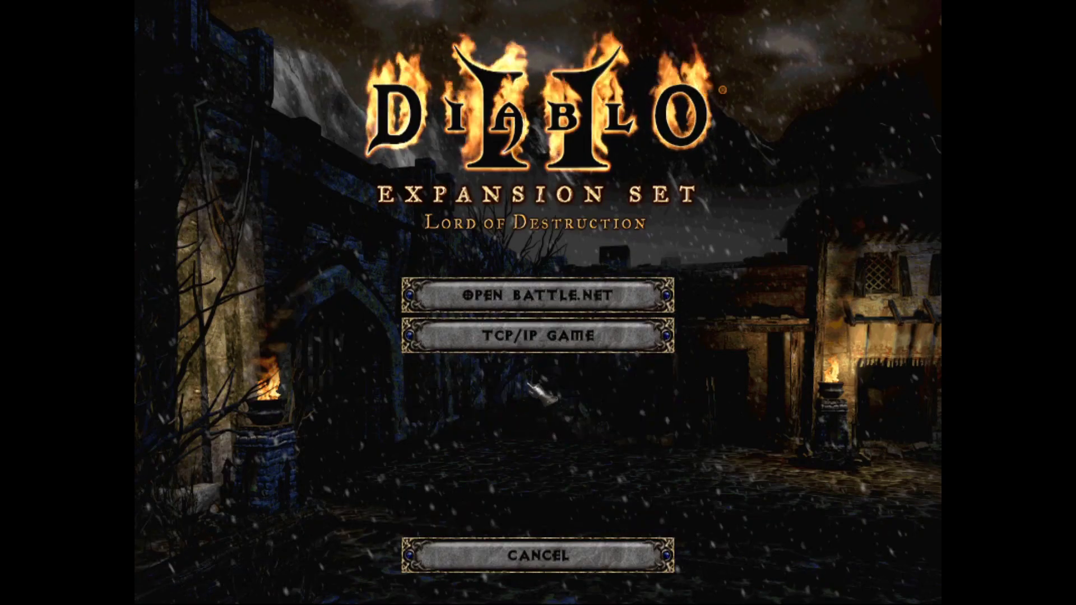
left_click(538, 335)
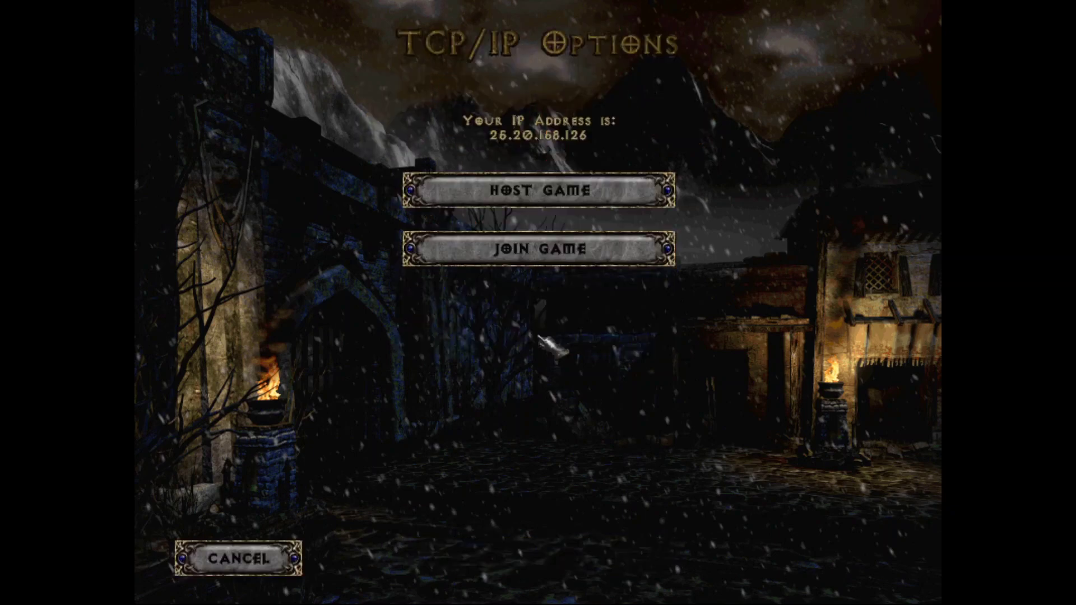
left_click(550, 255)
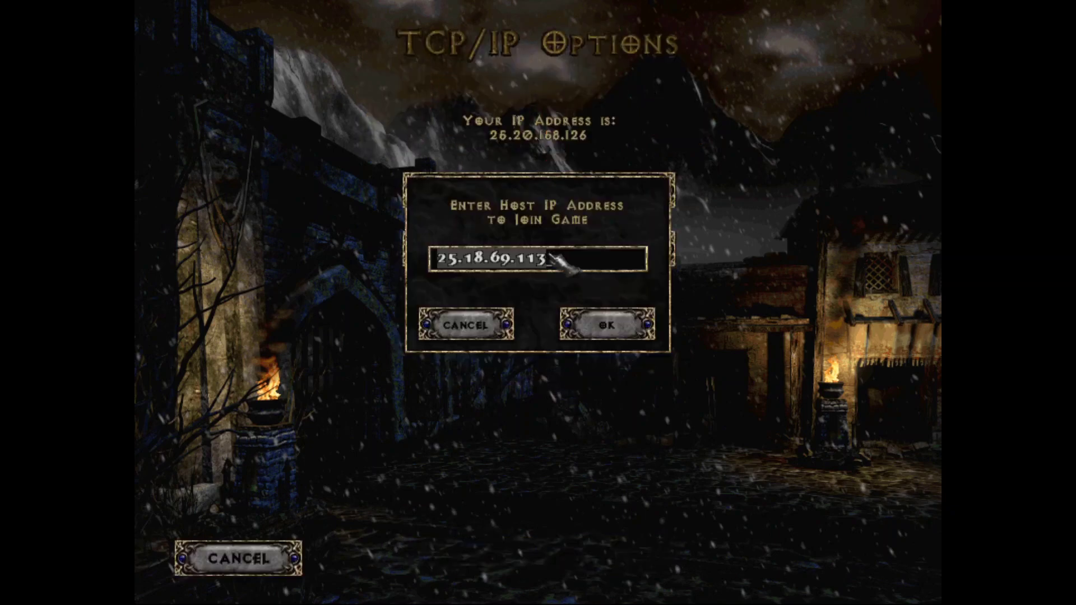
key("BackSpace")
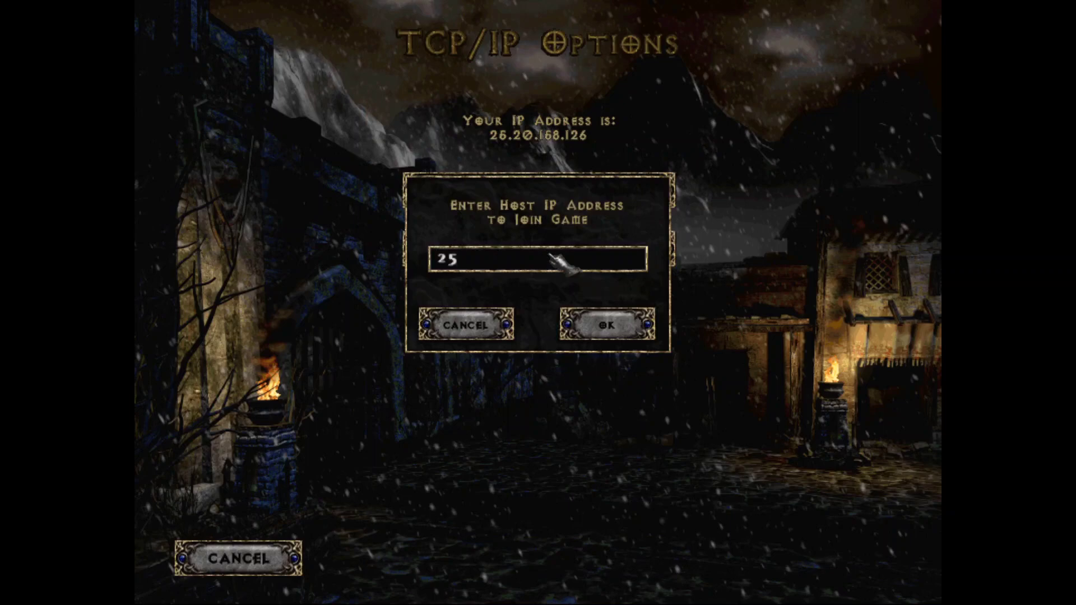
type("25.18.69.113")
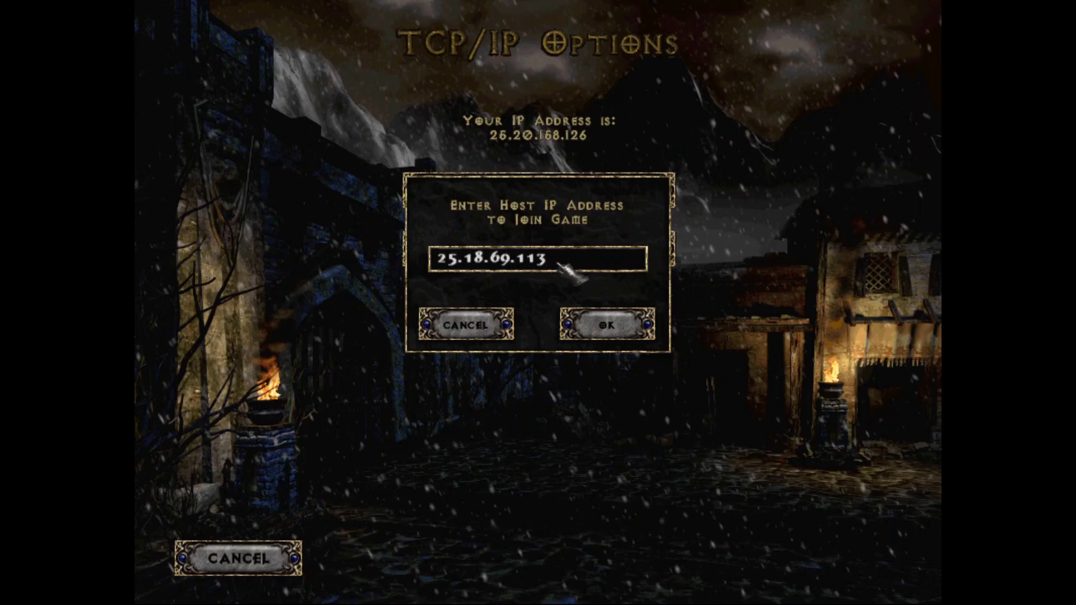
left_click(607, 325)
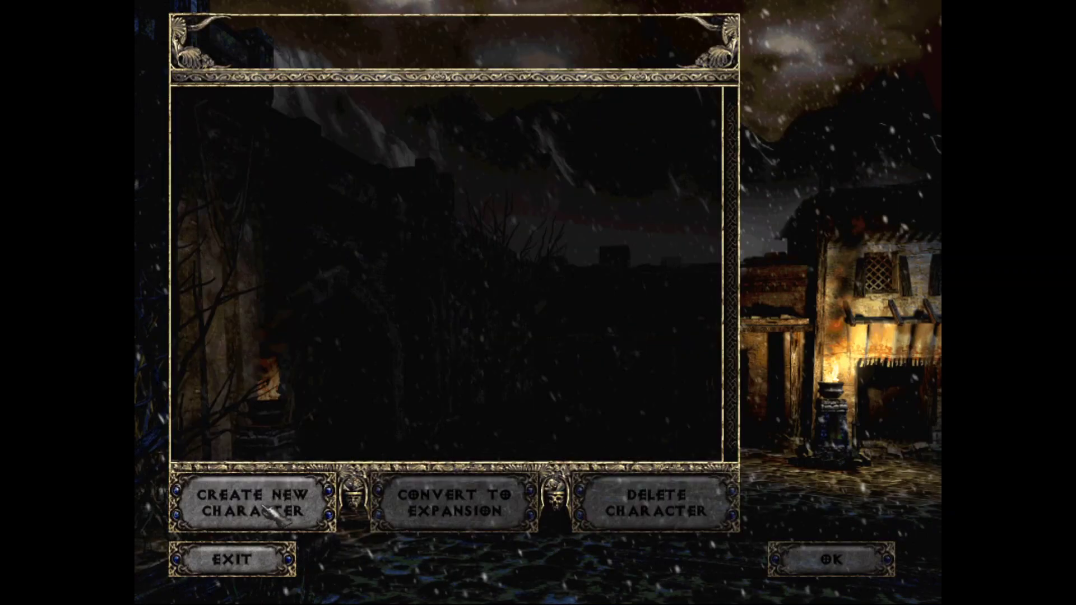
Step: Create an Amazon named 'Friend', enter the game and walk through the camp
left_click(263, 501)
left_click(232, 314)
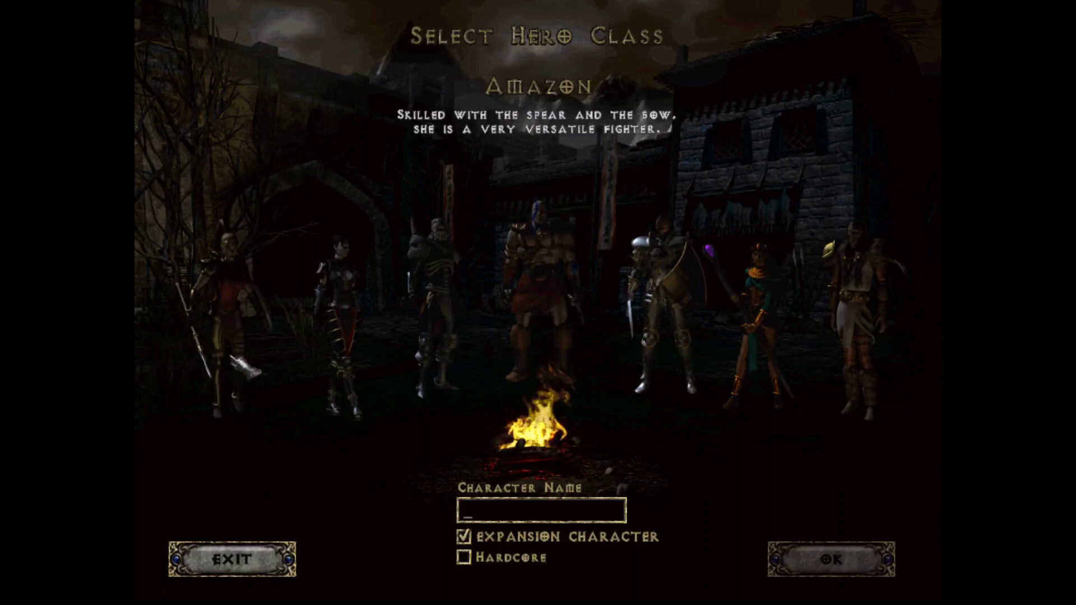
type("F")
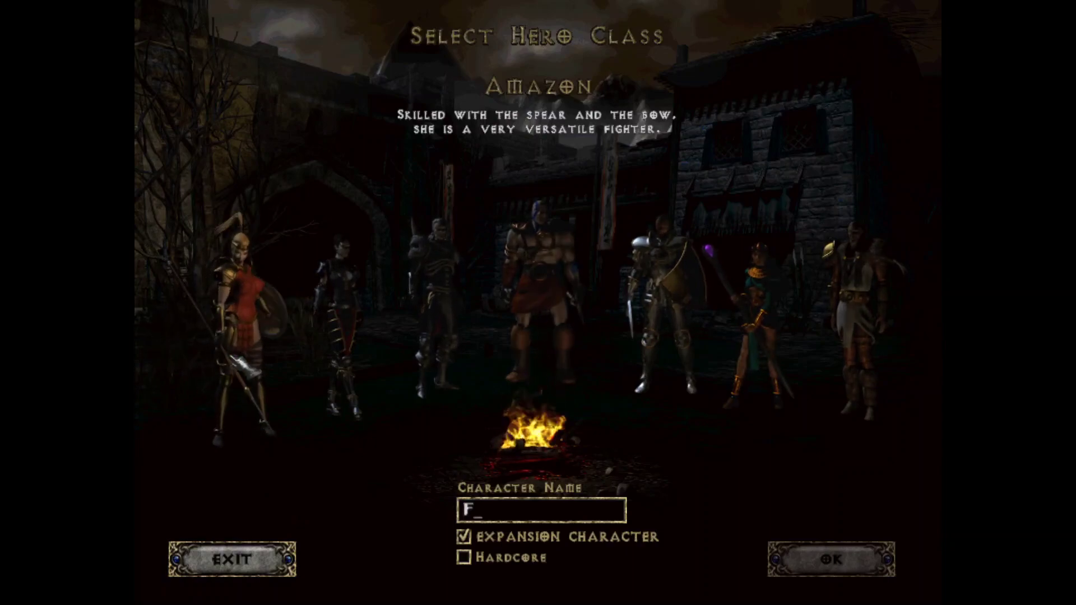
type("riend")
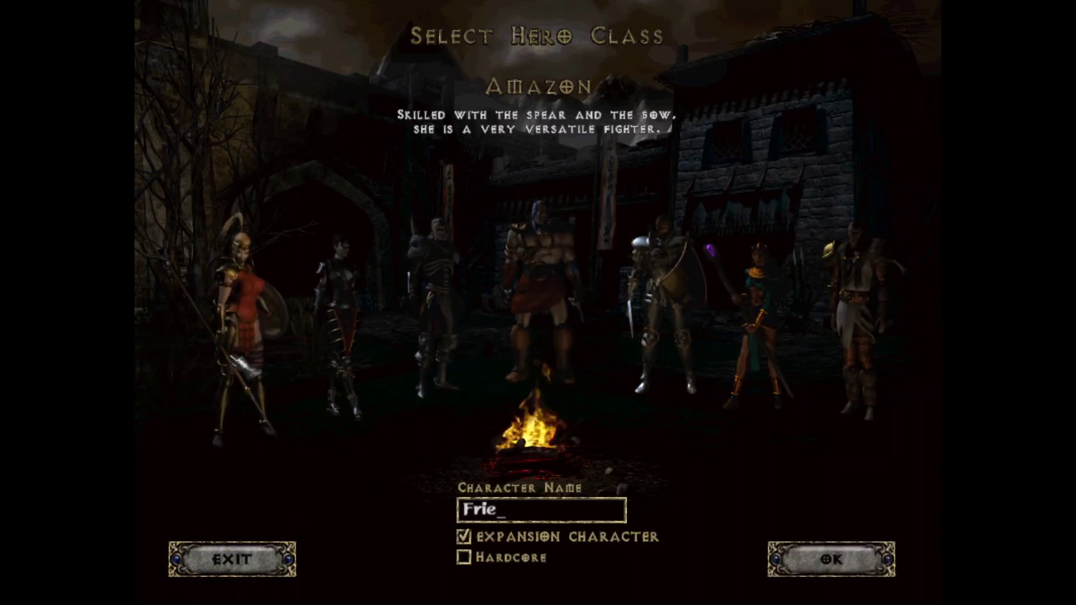
left_click(858, 552)
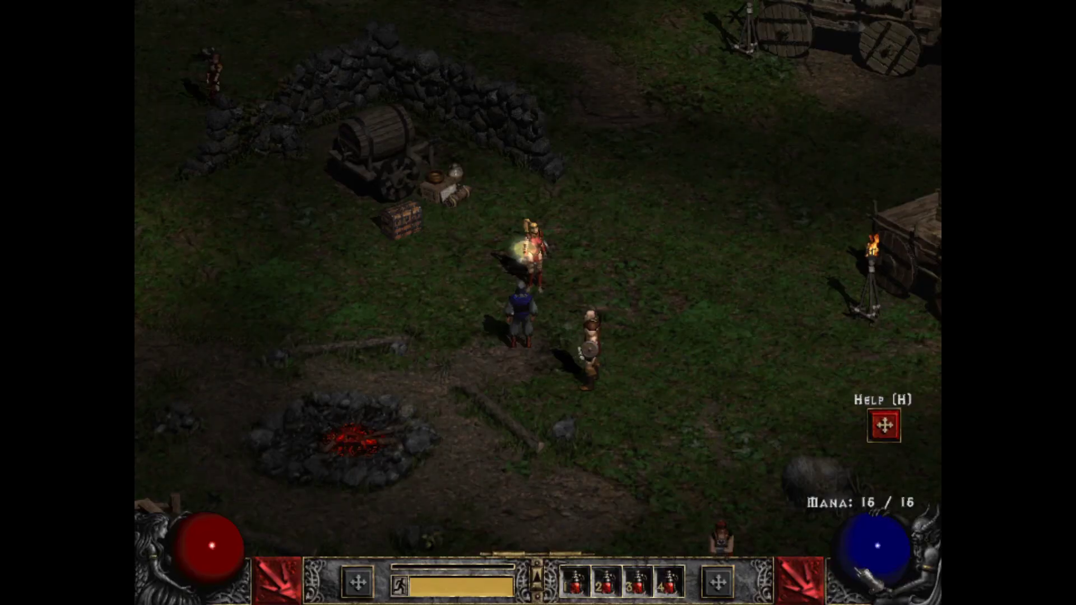
left_click(710, 371)
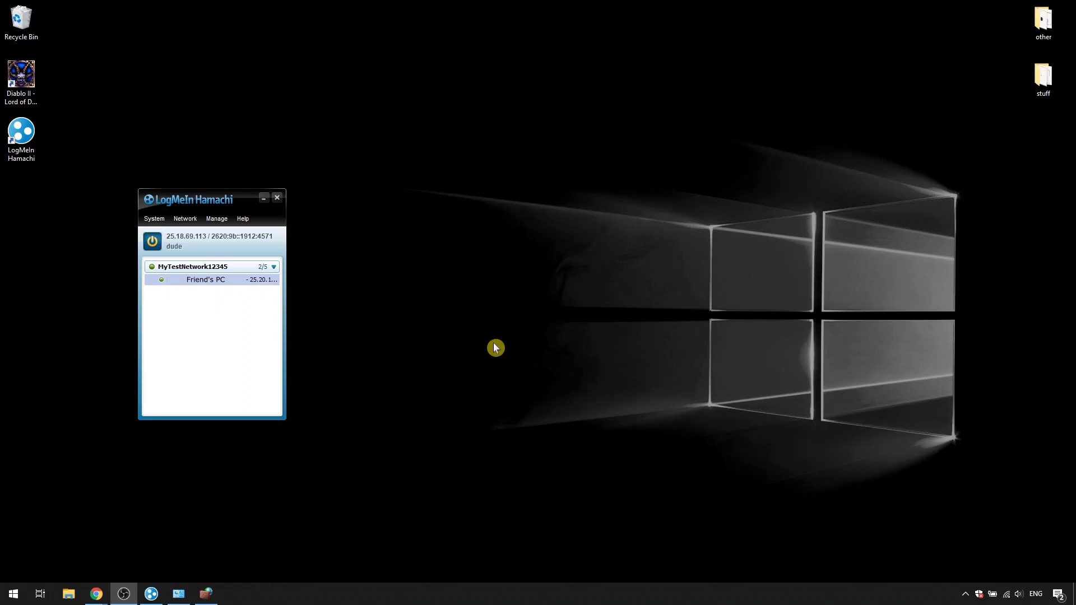
Step: Open the Public Profile's protected network connections and tick Hamachi
left_click(206, 593)
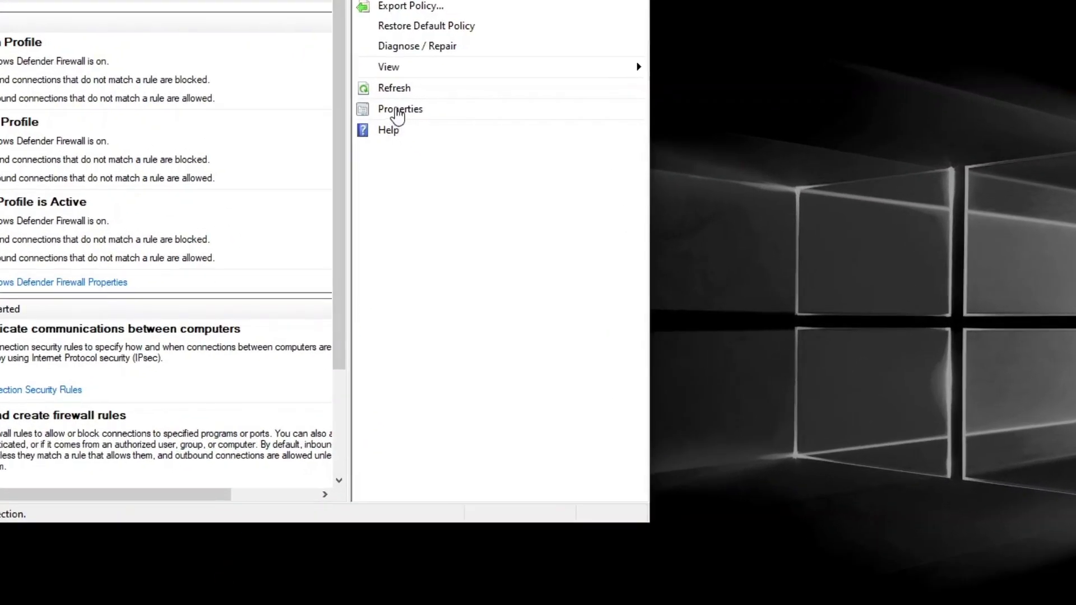
left_click(421, 143)
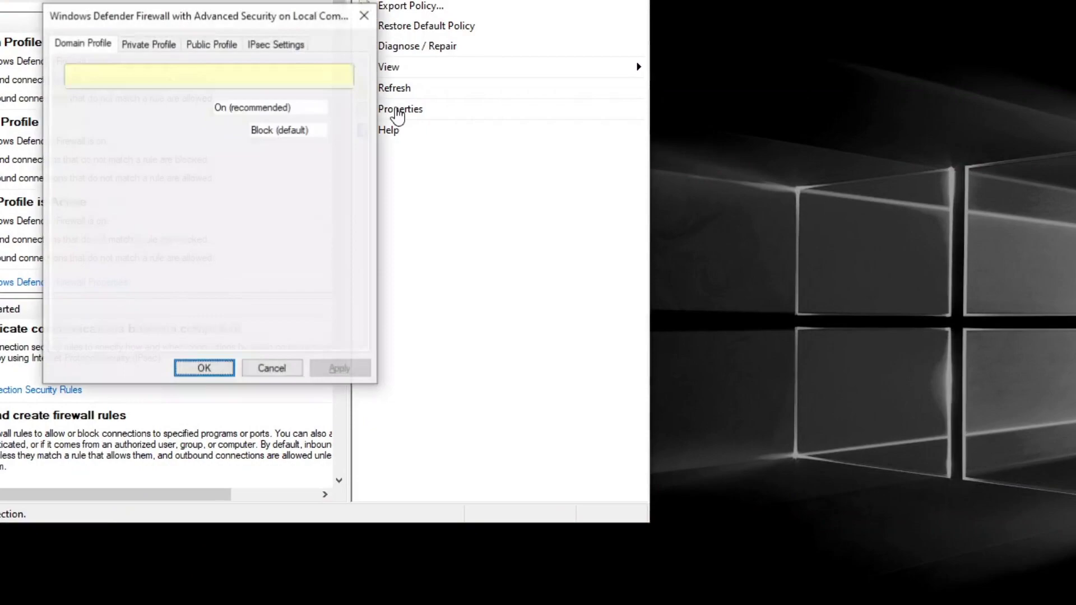
left_click(212, 47)
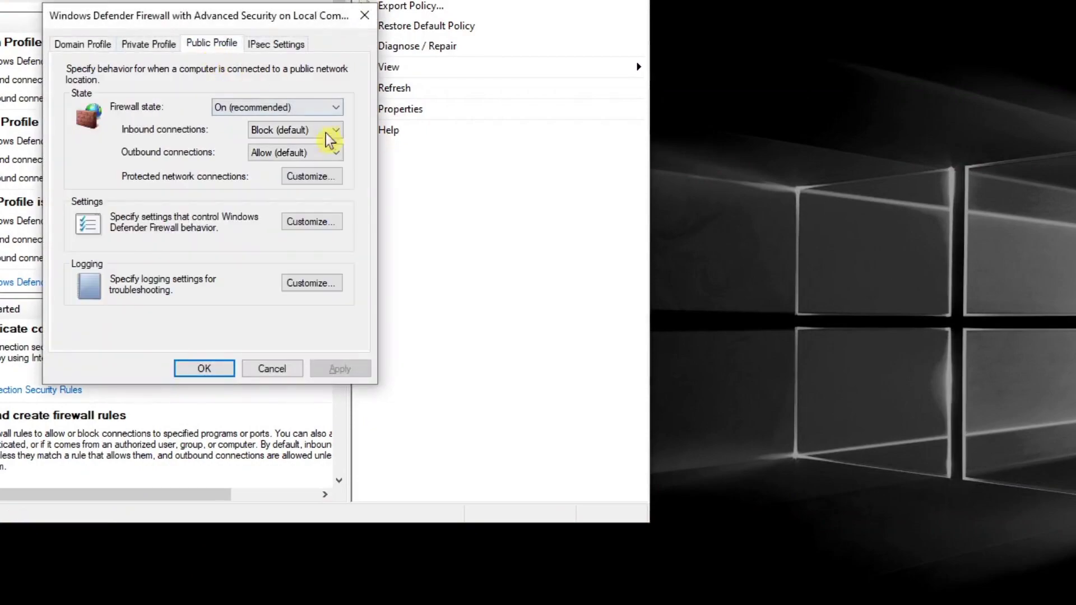
left_click(325, 175)
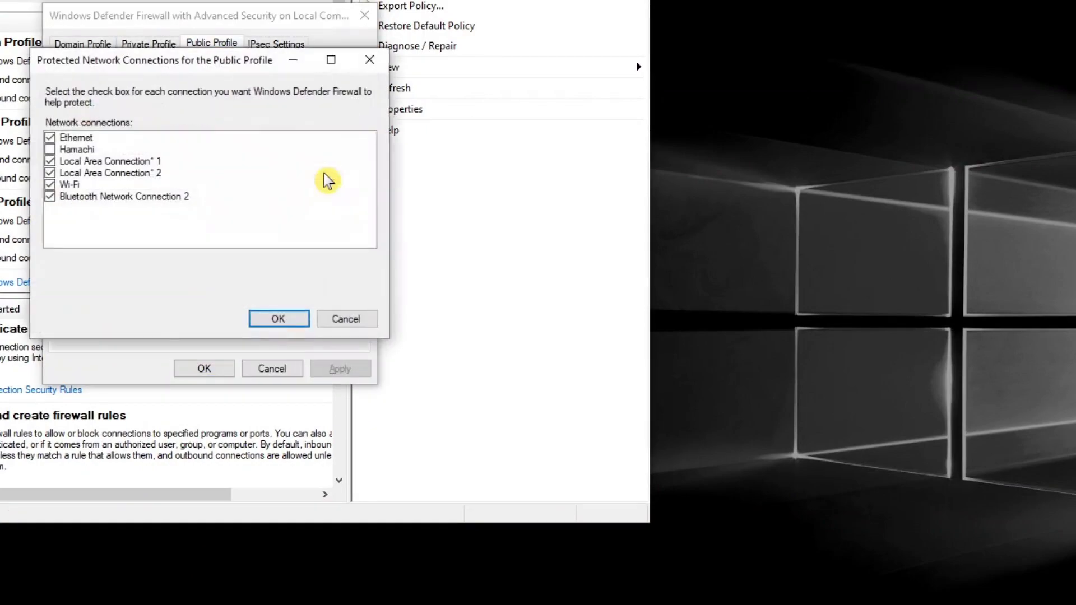
left_click(50, 149)
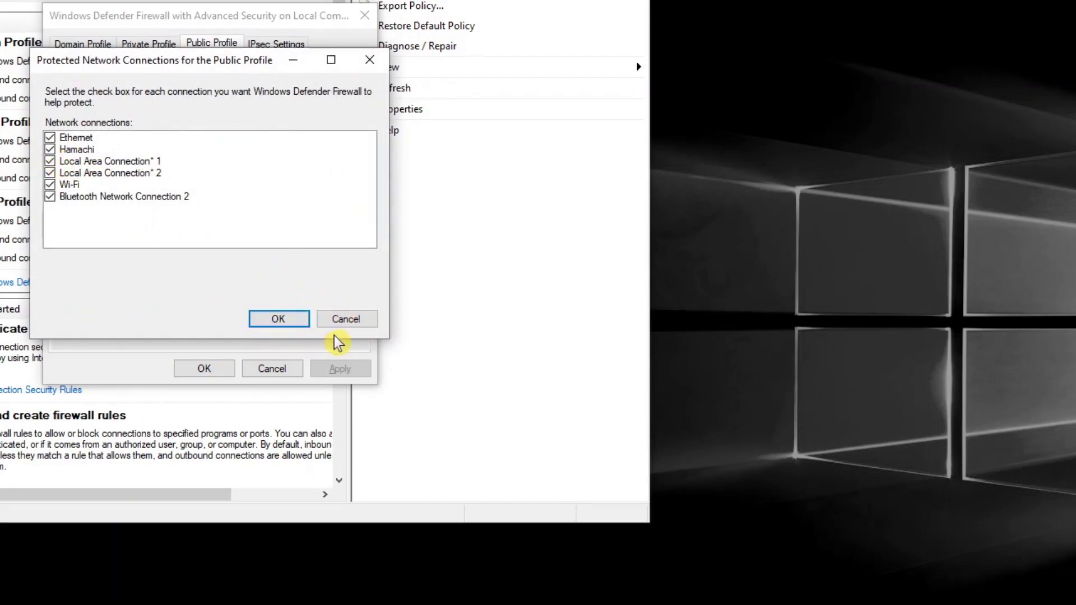
Step: Cancel both firewall dialogs without saving and close Windows Security
left_click(361, 327)
left_click(272, 368)
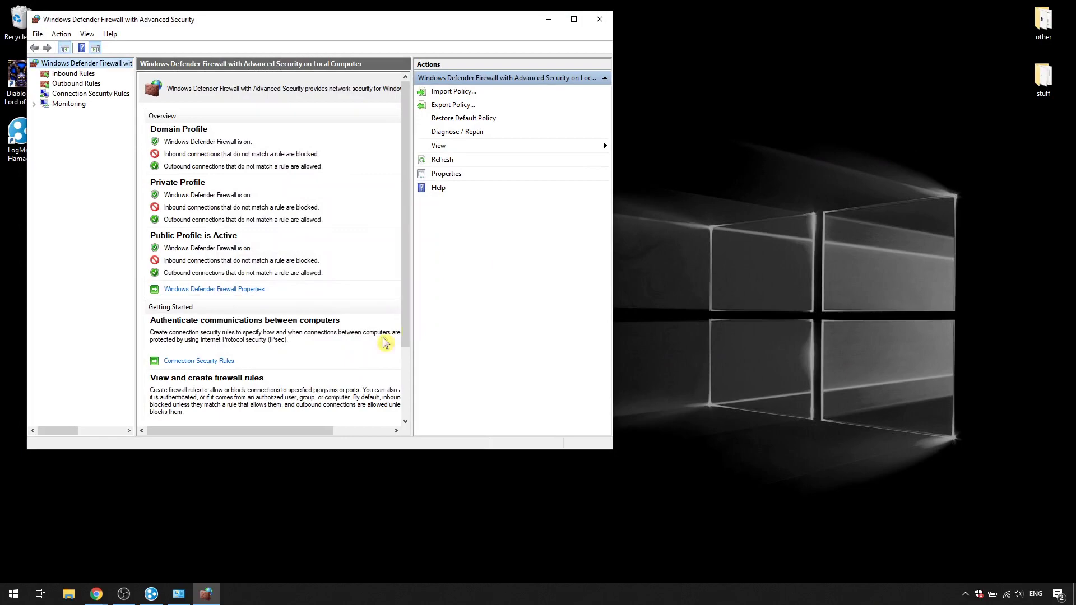
left_click(980, 597)
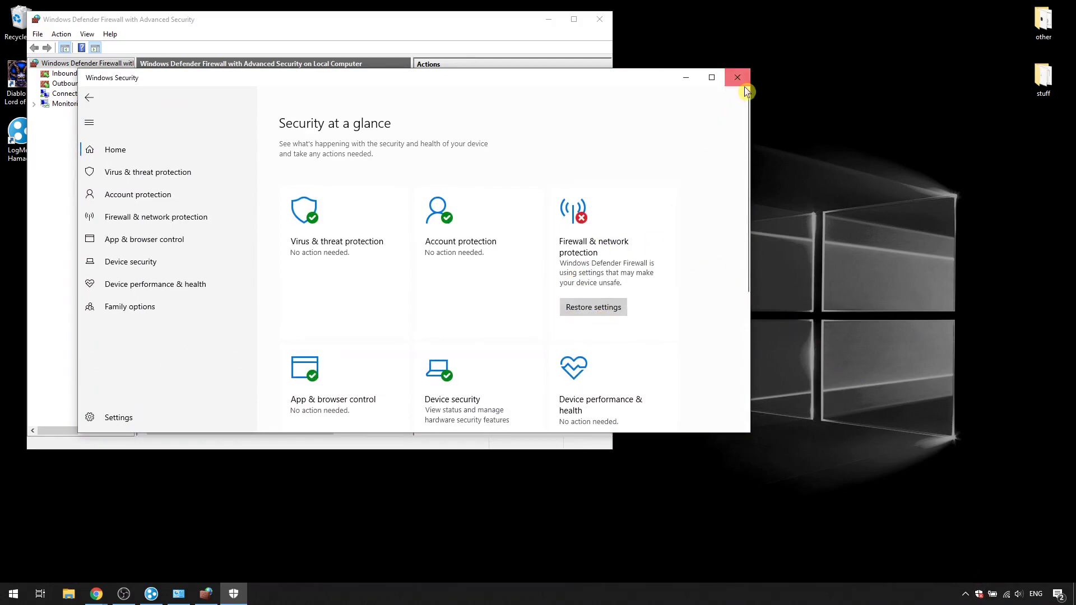
left_click(737, 78)
Step: Close the advanced console and apply Windows Defender Firewall's recommended settings
left_click(599, 19)
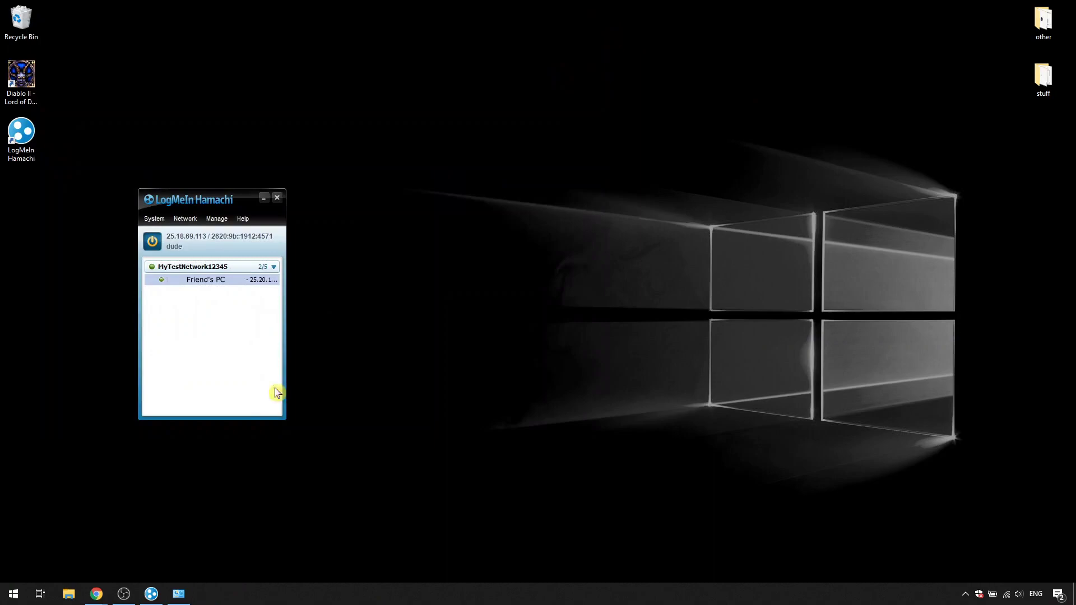
left_click(180, 595)
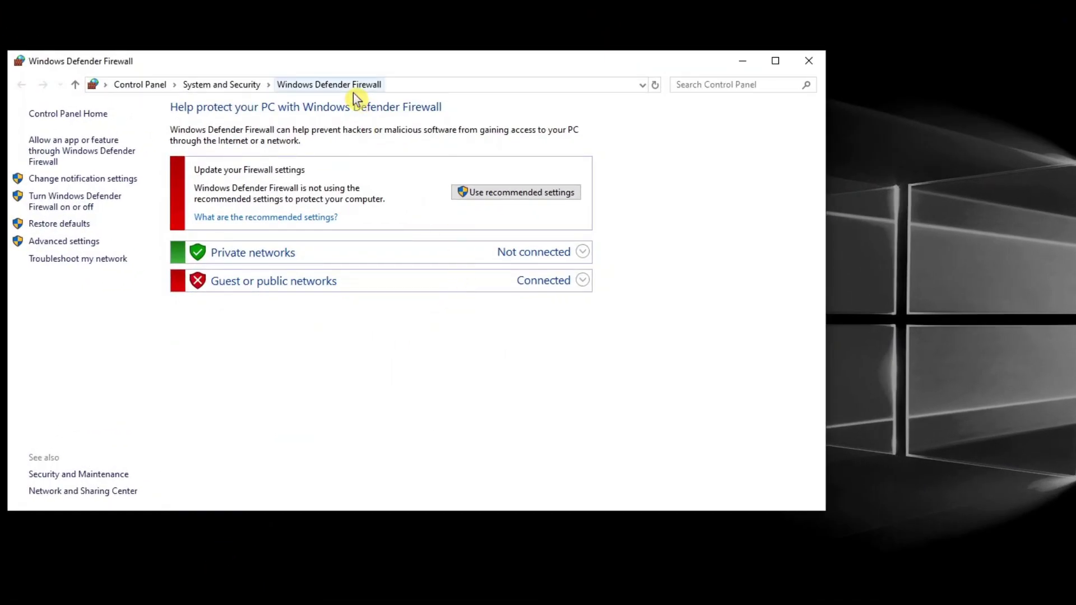
left_click(530, 191)
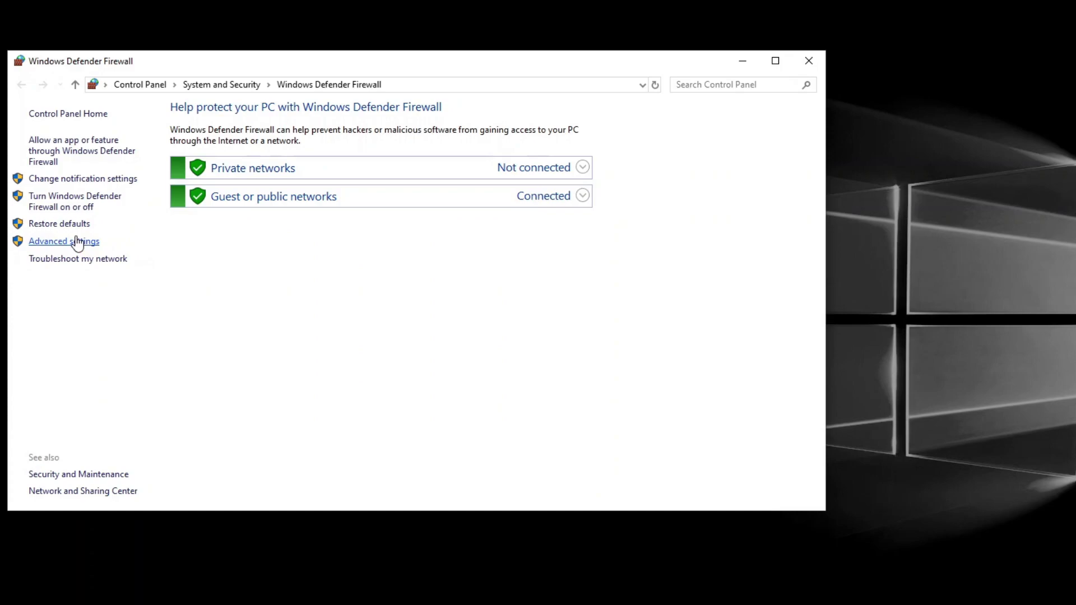
Step: Open the Public Profile's protected network connections list from the advanced settings
left_click(83, 242)
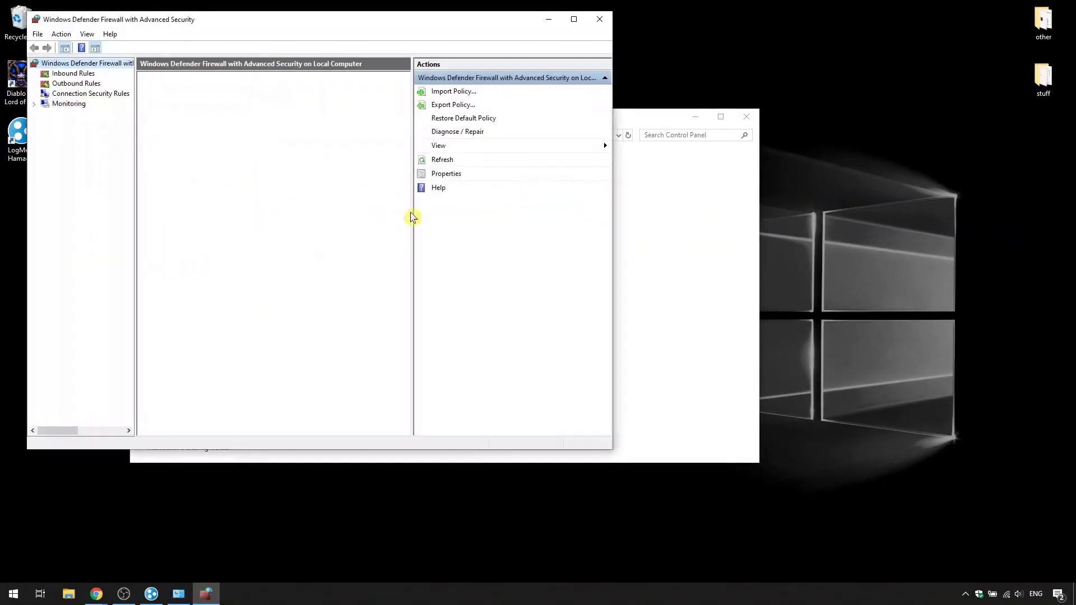
left_click(435, 148)
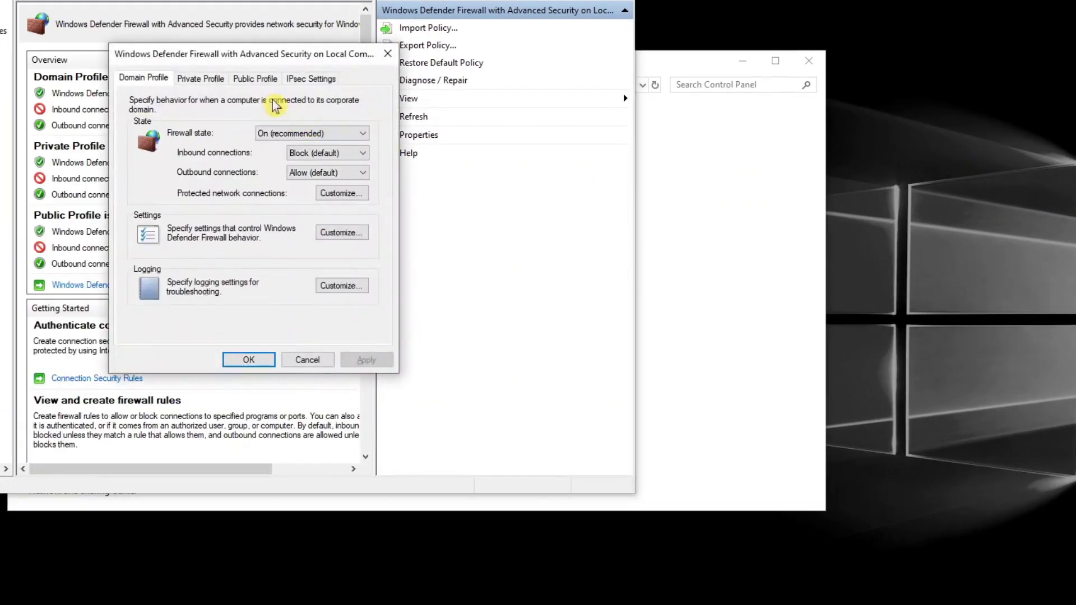
left_click(265, 85)
left_click(339, 194)
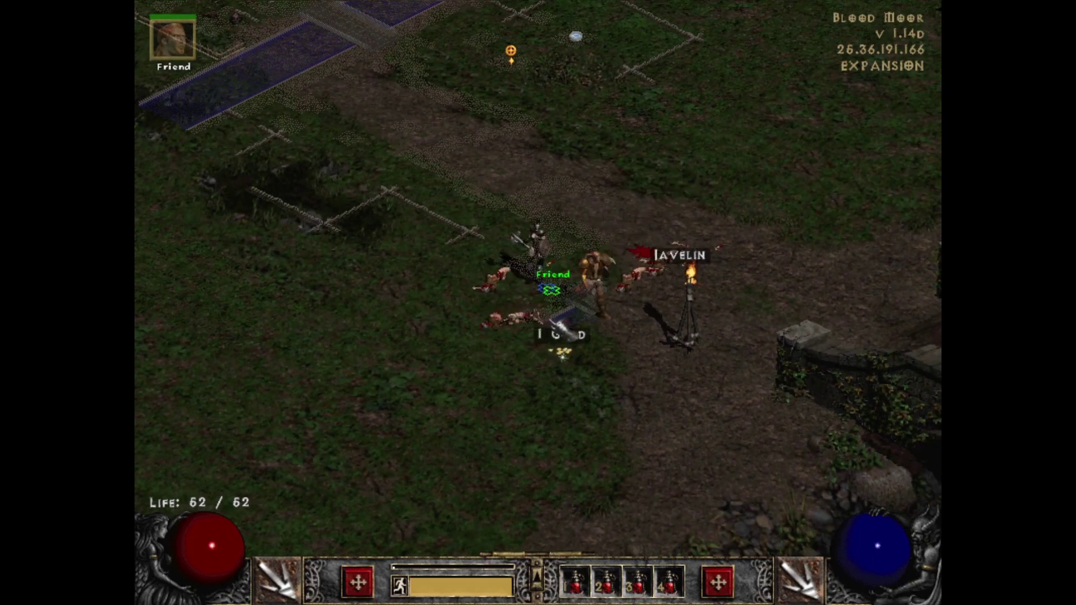
Step: Pick up the gold, walk further across Blood Moor, and switch to a new secondary skill
left_click(563, 334)
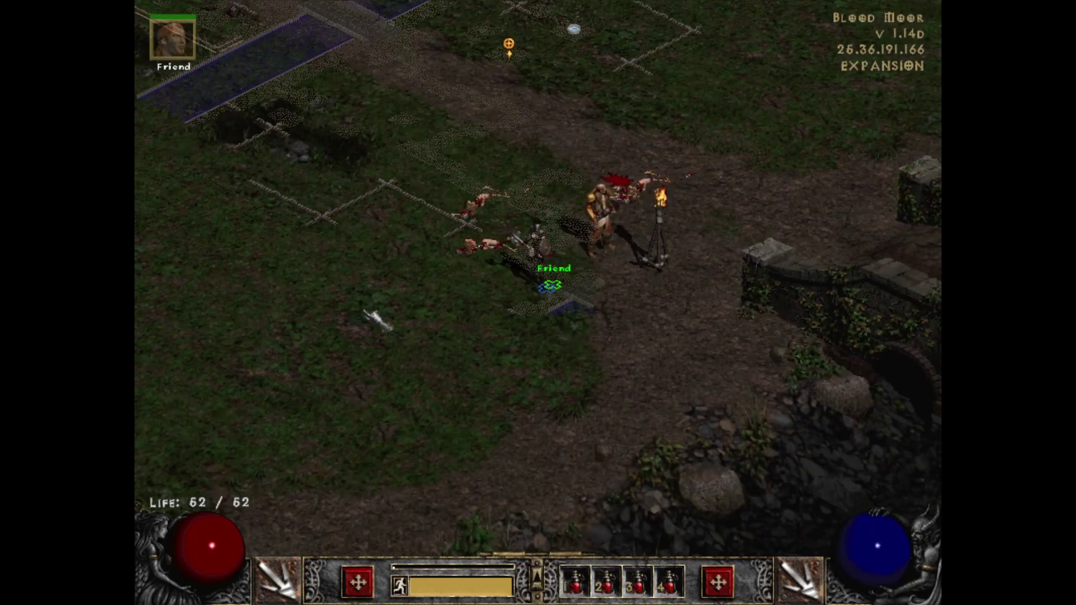
left_click(367, 312)
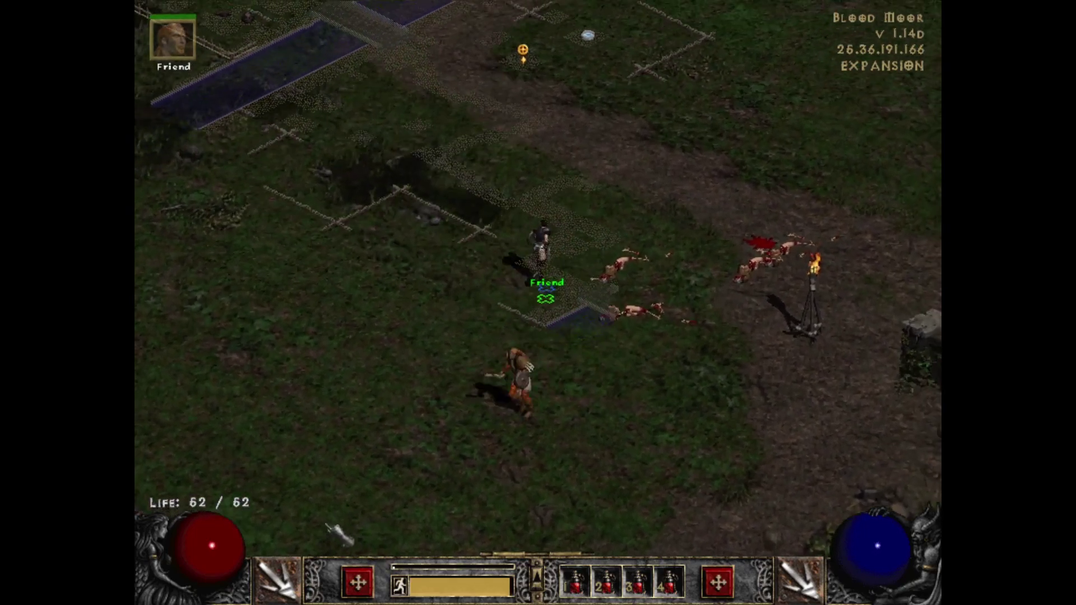
left_click(800, 582)
left_click(848, 442)
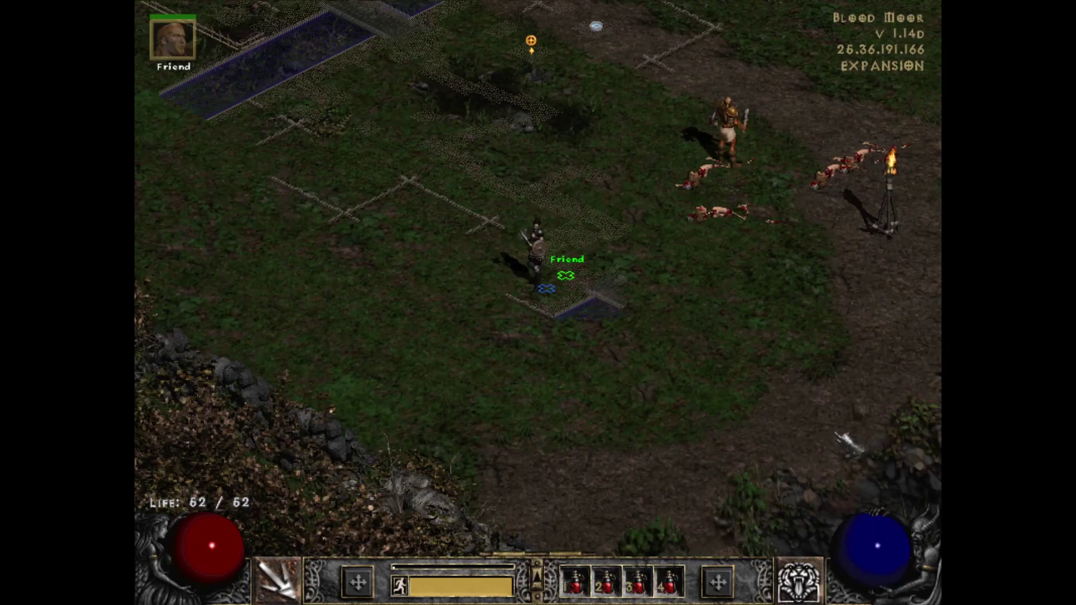